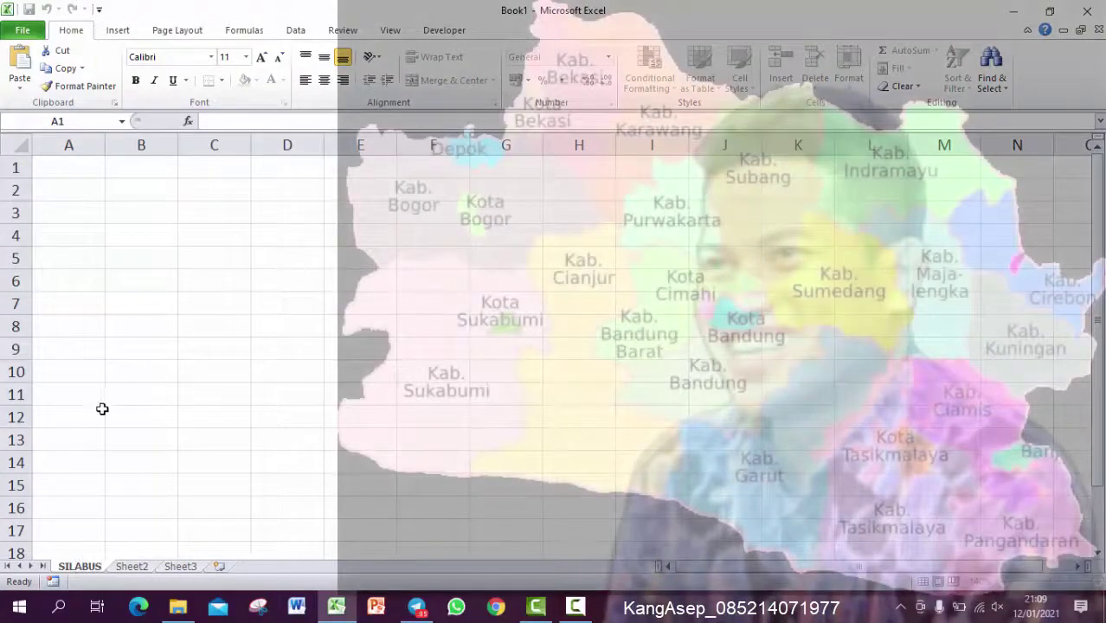
Enter "WAH..WAH..WAH.." in cell A1 and "SILABUSNYA MASIH PDF" in cell A2 of the SILABUS sheet.
text(WAH..WAH..WA)
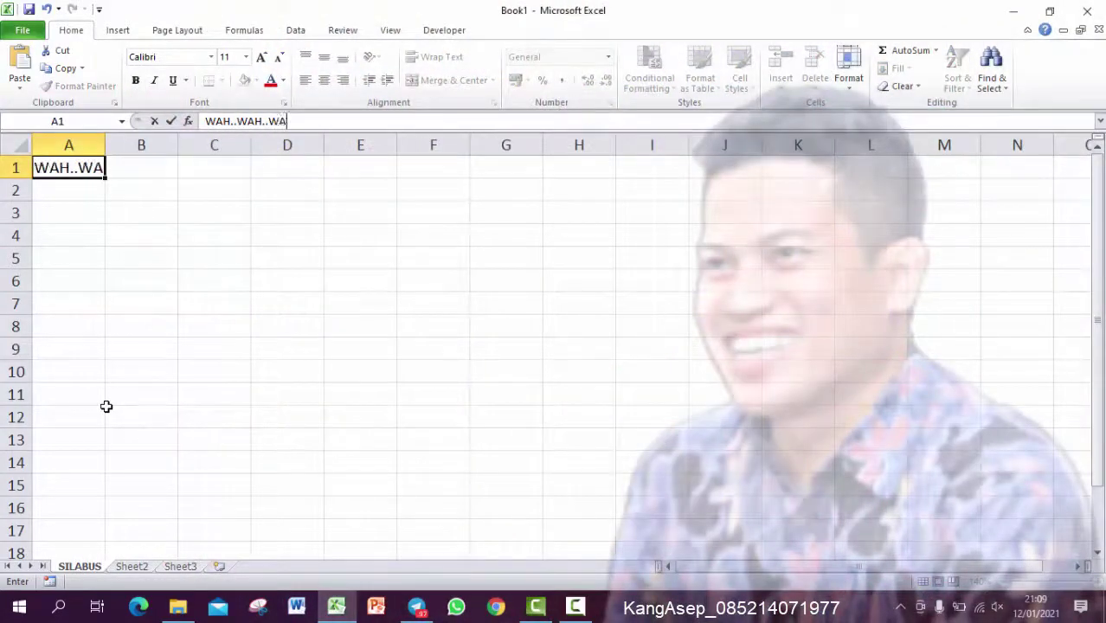
text(H..)
key(Return)
text(SILABUSNYA MASIH PDF)
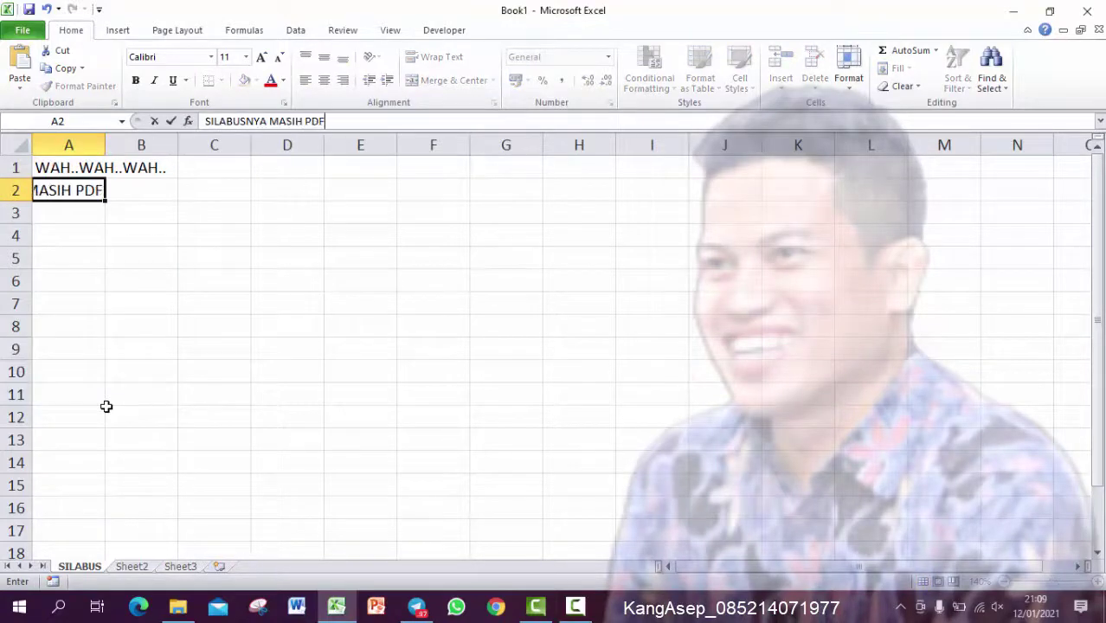
key(Return)
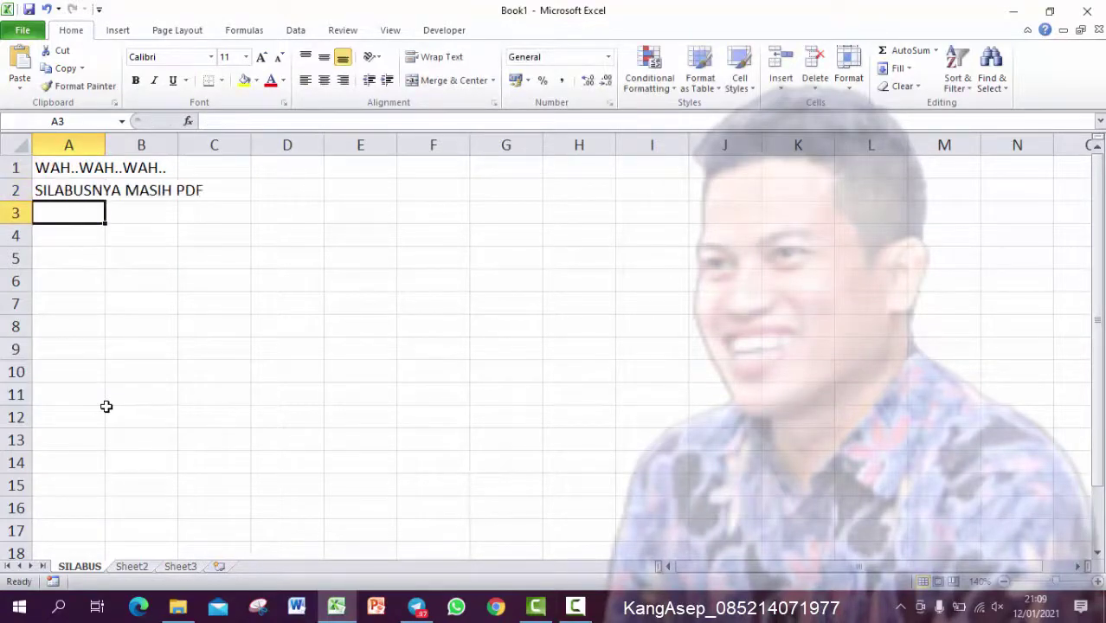
Enter "MASA MUSTI KETIK ULANG?" in cell A3.
text(MASA MUS)
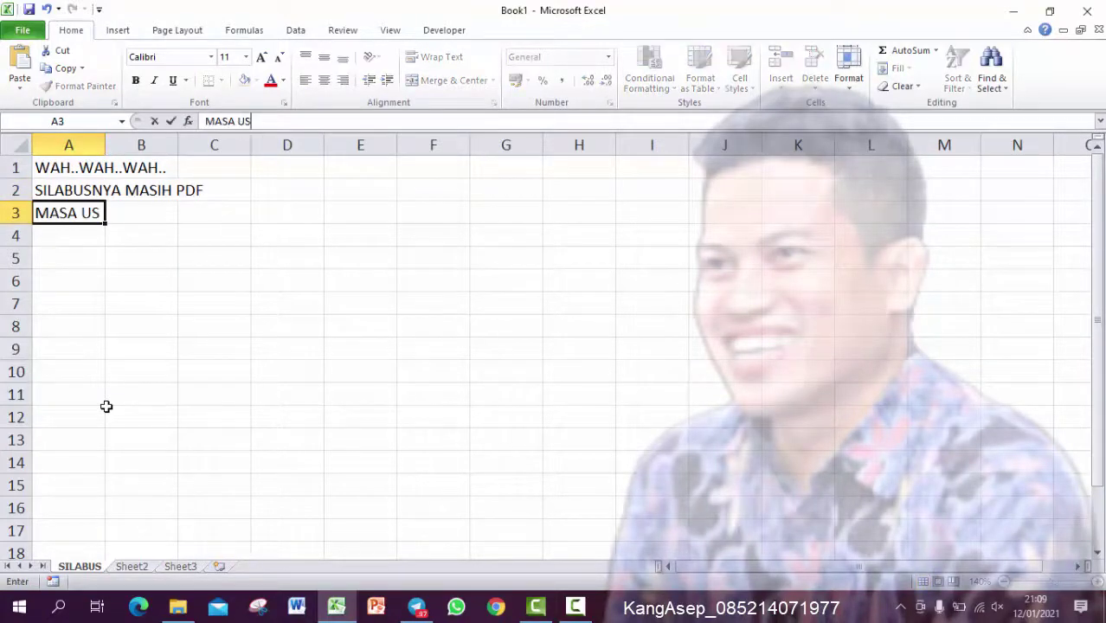
key(BackSpace)
key(BackSpace)
text(MUSTI KETIK ULANG)
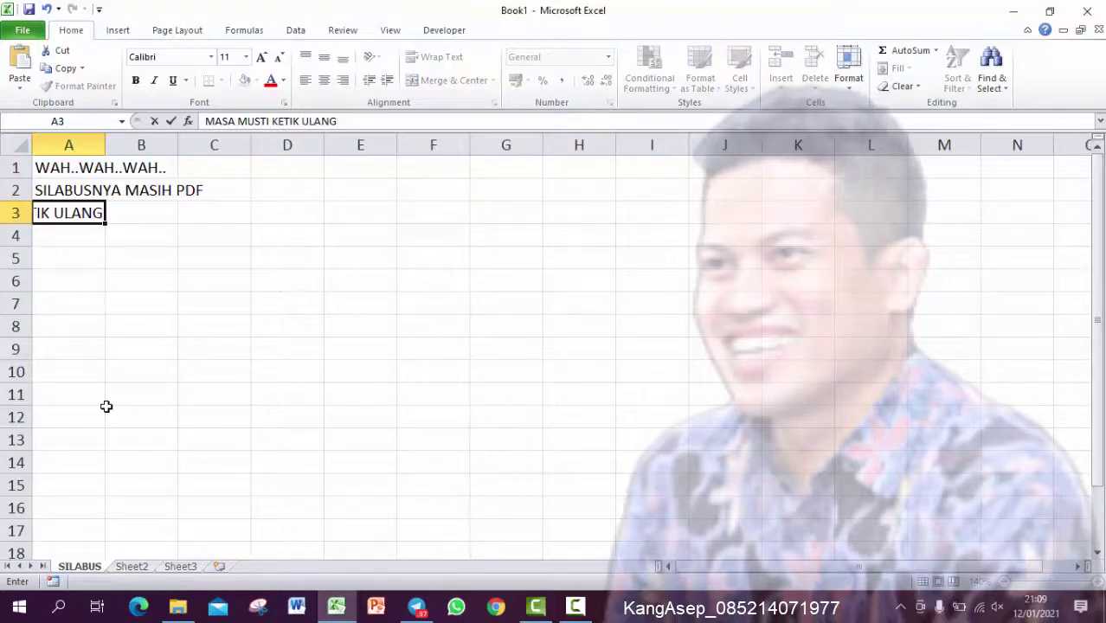
text(?)
key(Return)
Enter "MAU HIDUP DIJAJAH KETIKAN? HEHEH" in cell A4 and "YA UDAH PAKE CARA SMART AZA" in cell A5.
text(MAU H)
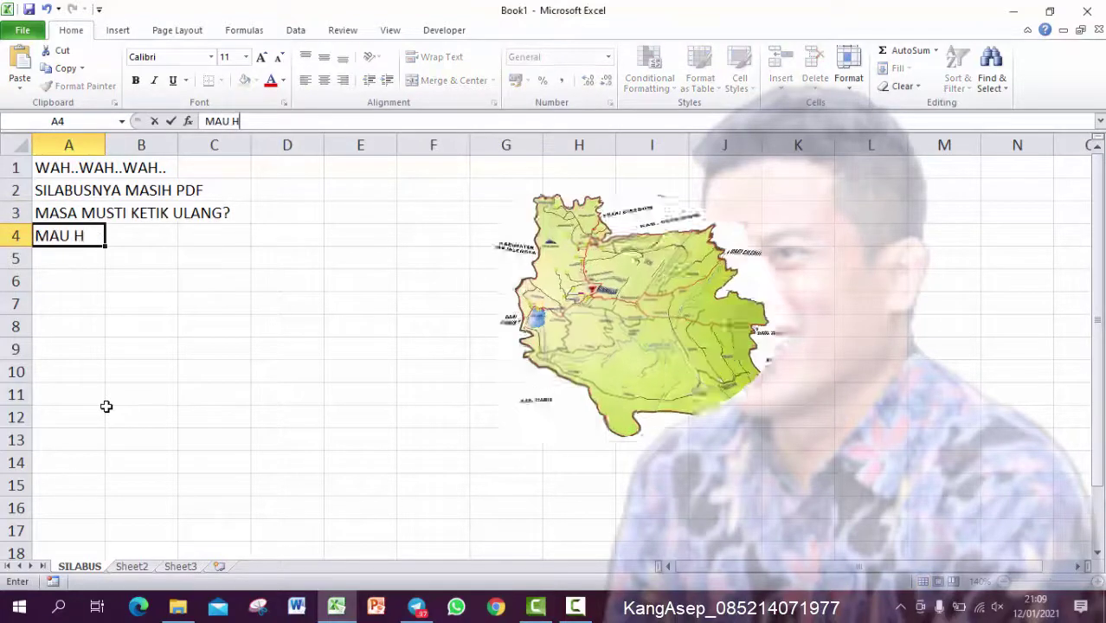
text(IDUP DIJAJAH KETIKAN? HEHEH)
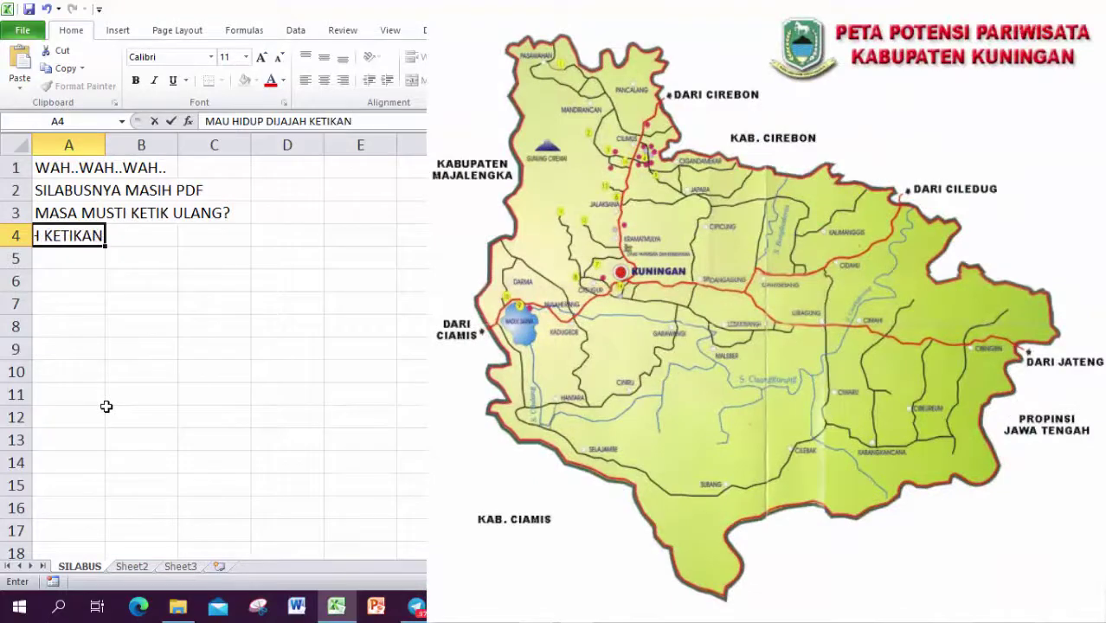
key(Return)
text(YA UDAH PAKE CARA SMA)
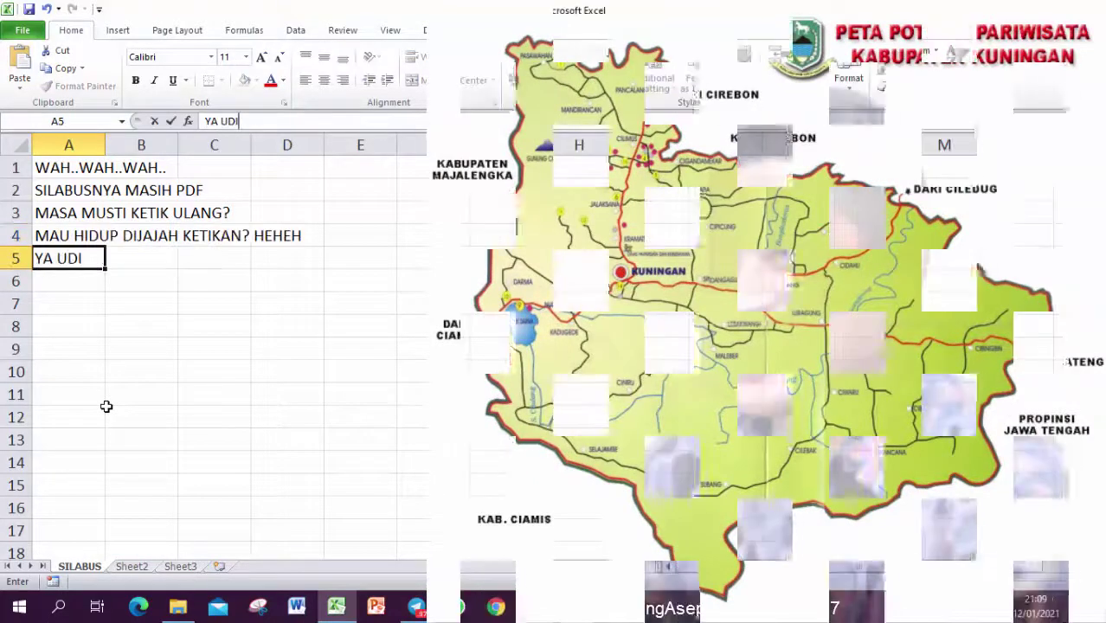
text(RT AZA)
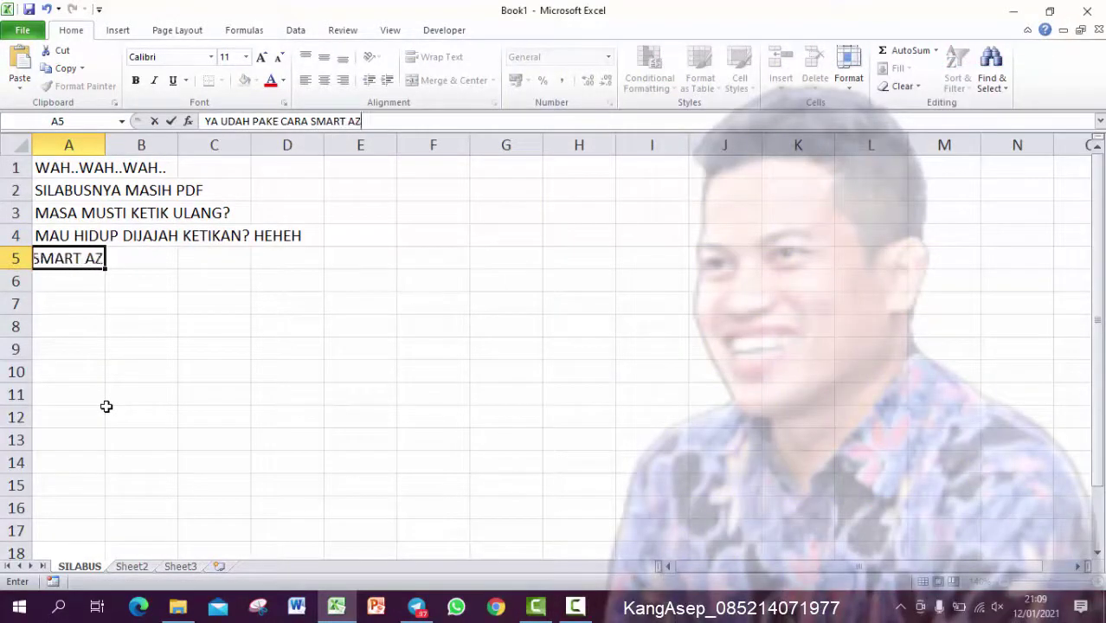
key(Return)
Enter "CARANYA?" in cell A6 and "KONVERSI AZA PDF JADI EXCEL" in cell A8, leaving row 7 empty.
text(CA)
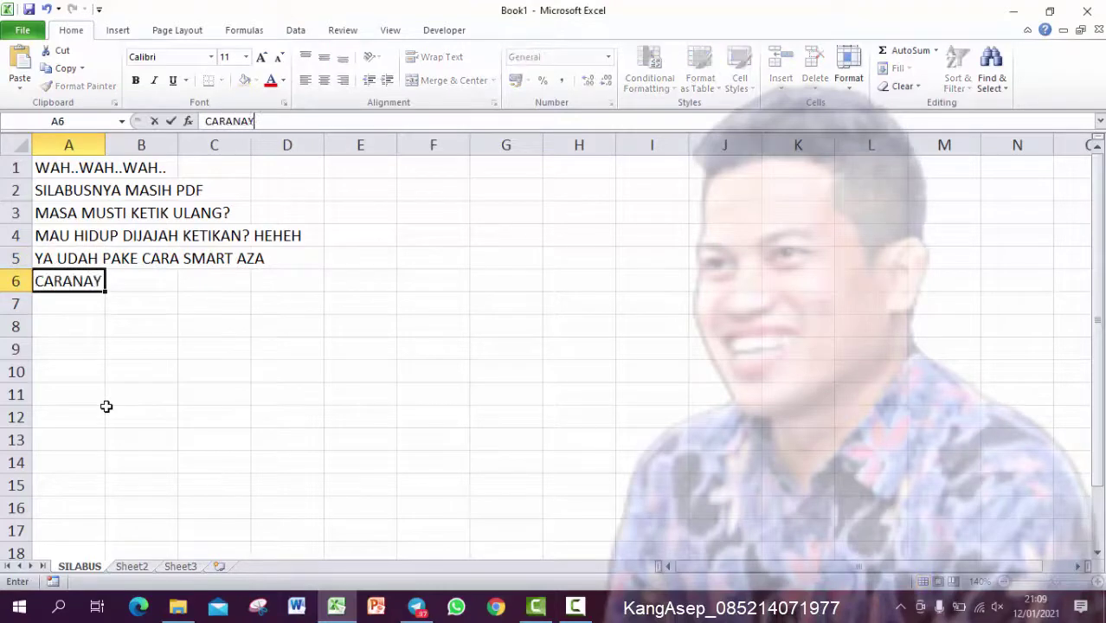
text(RANYA?)
key(Return)
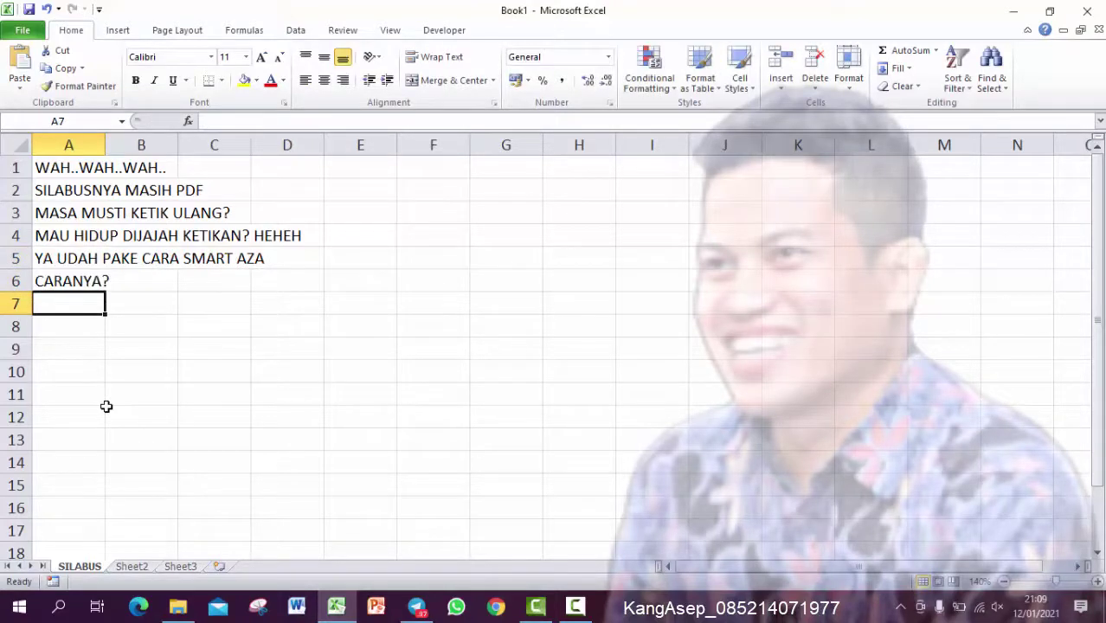
key(Return)
text(K)
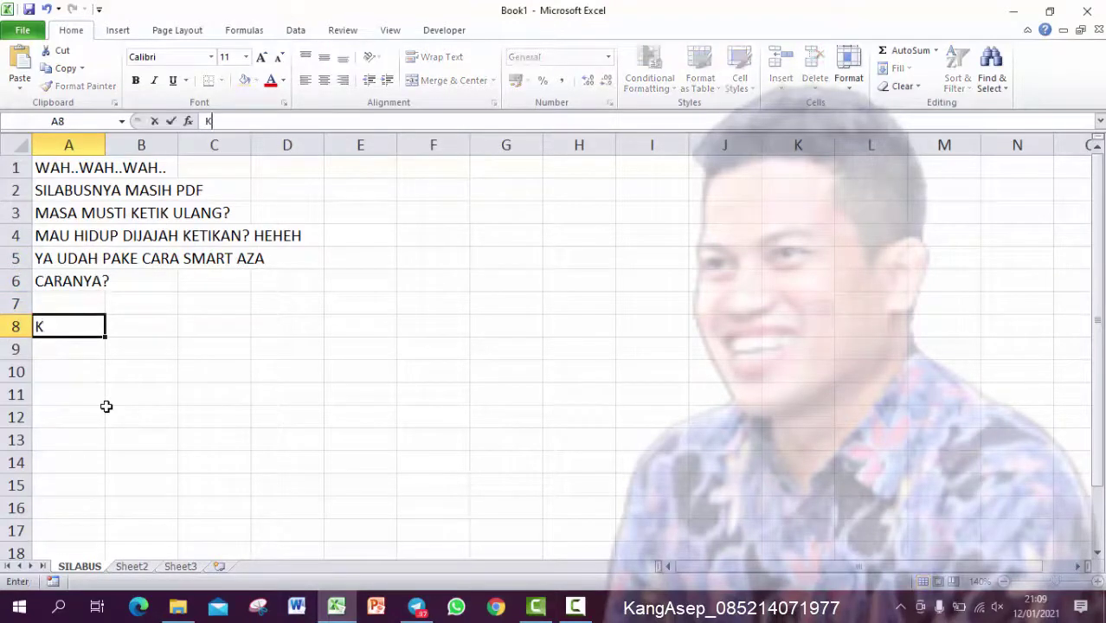
text(ONVERSI AZA PD)
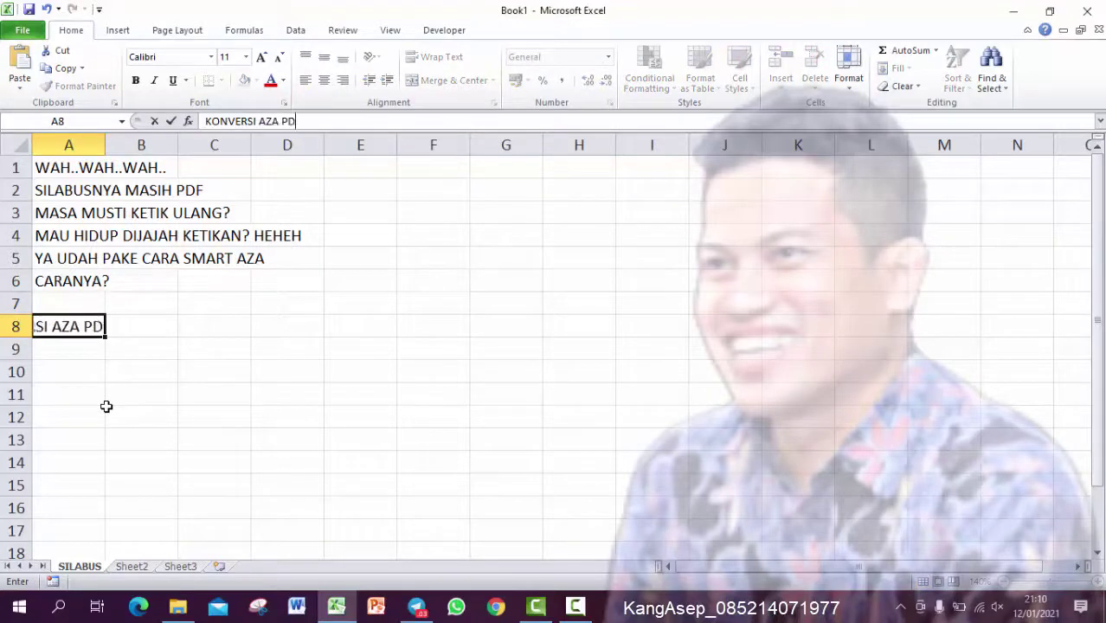
text(F JADI EXCEL)
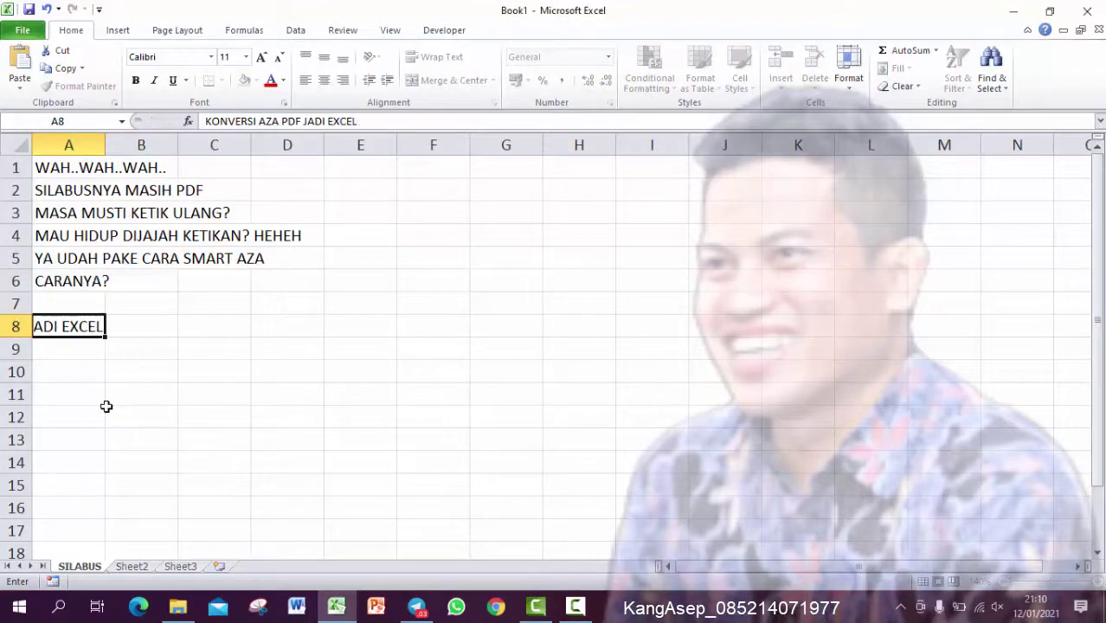
key(Return)
key(Return)
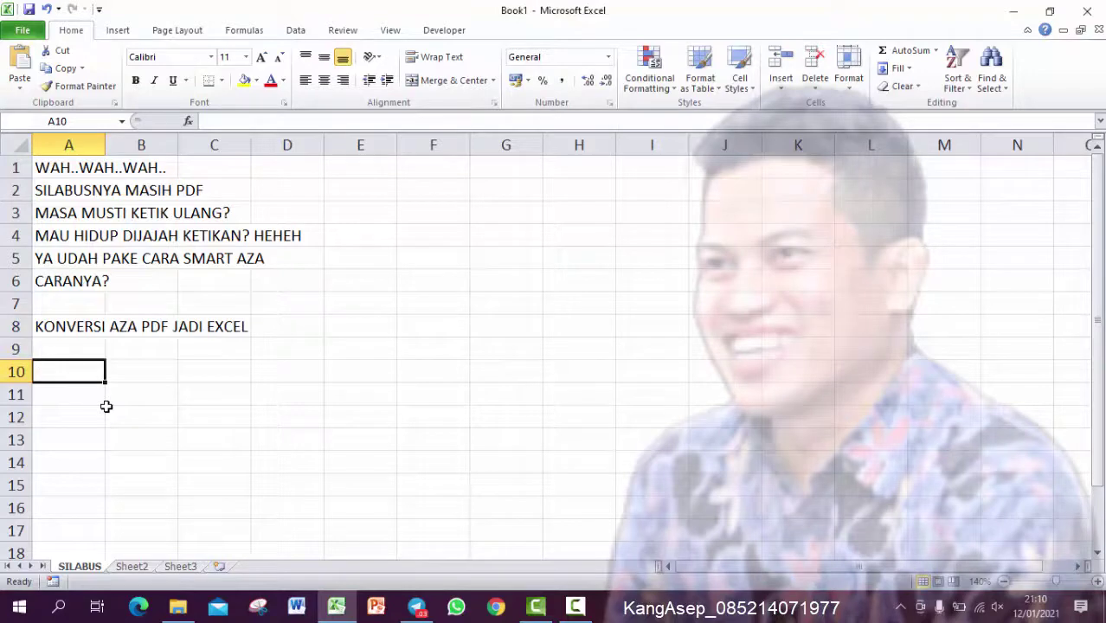
Enter "CEKIDOT AH!" in cell A10 and autofit column A to its contents.
text(CEKIDOT AH!)
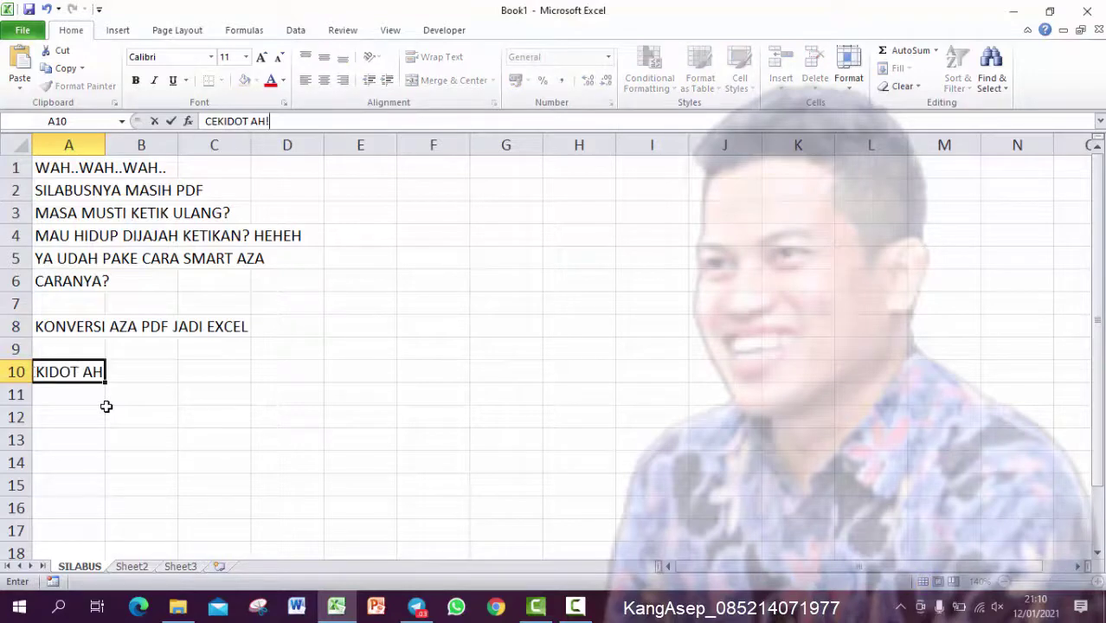
key(Return)
double_click(105, 145)
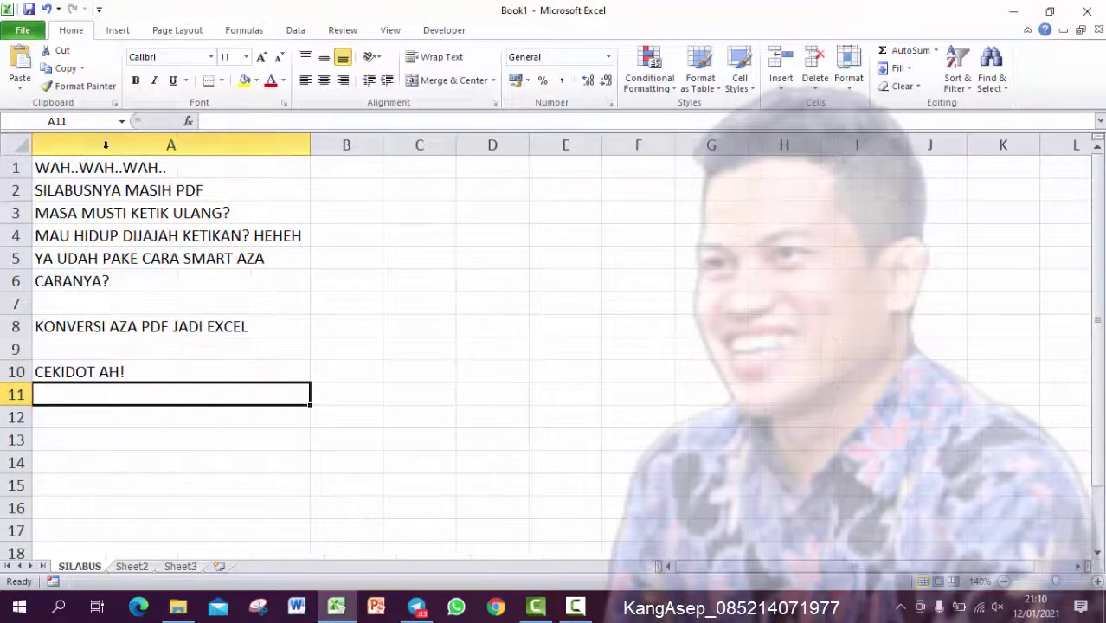
Add the first instruction: number 1 in cell E2 and "SILAHKAN BUKA GOOGLE CHROME" in cell F2.
click(562, 195)
text(1)
key(Tab)
text(SILAHK)
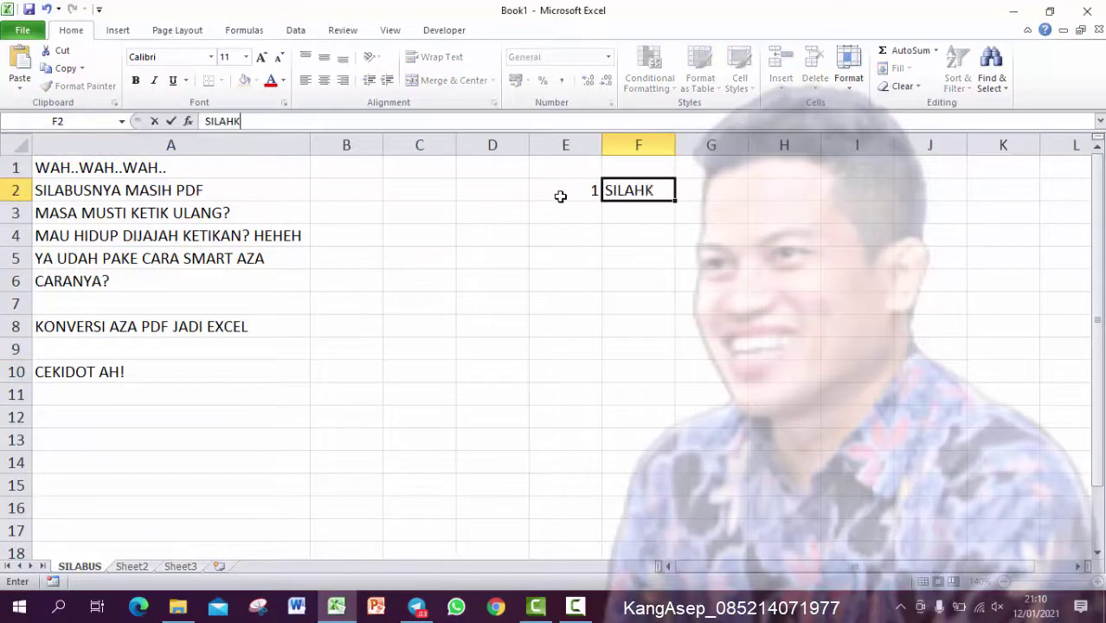
text(AN BUKA GOOGLE)
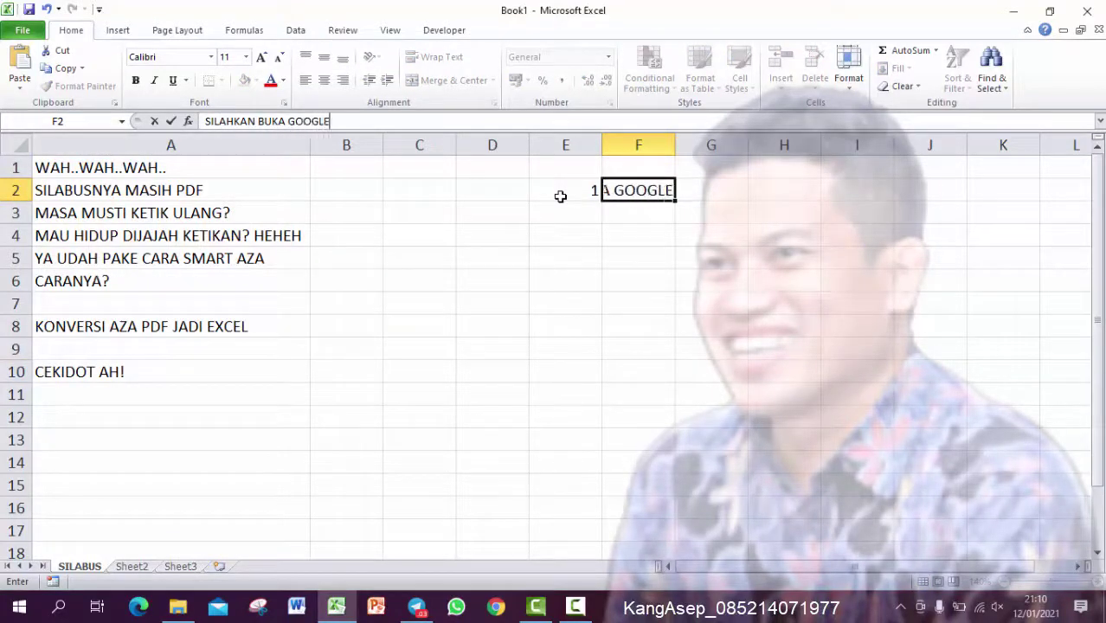
text( CHROME)
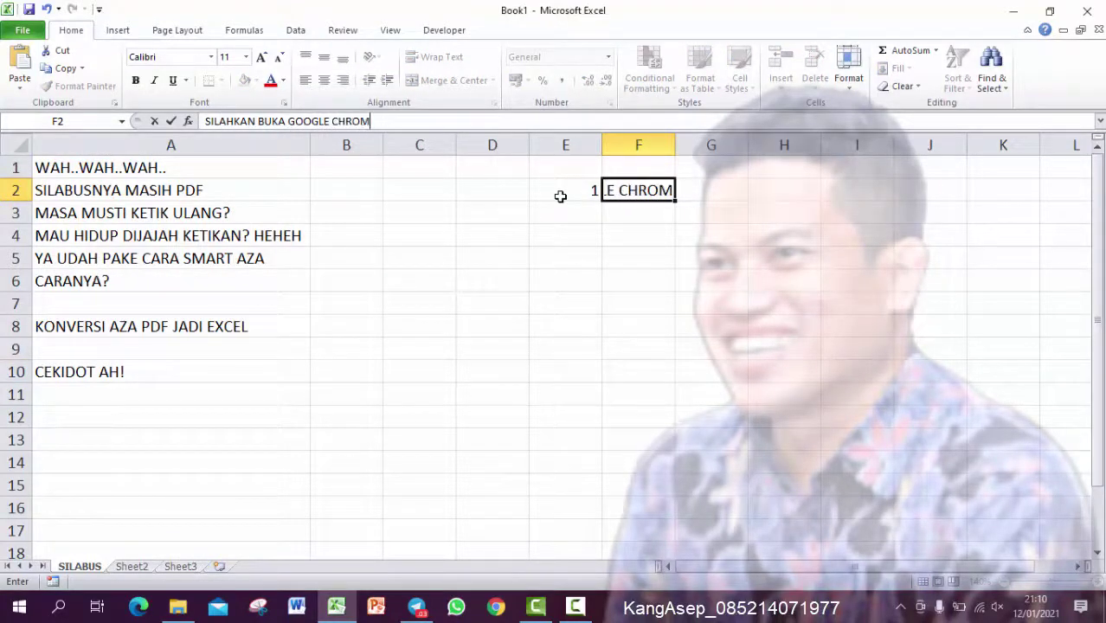
key(Return)
key(Left)
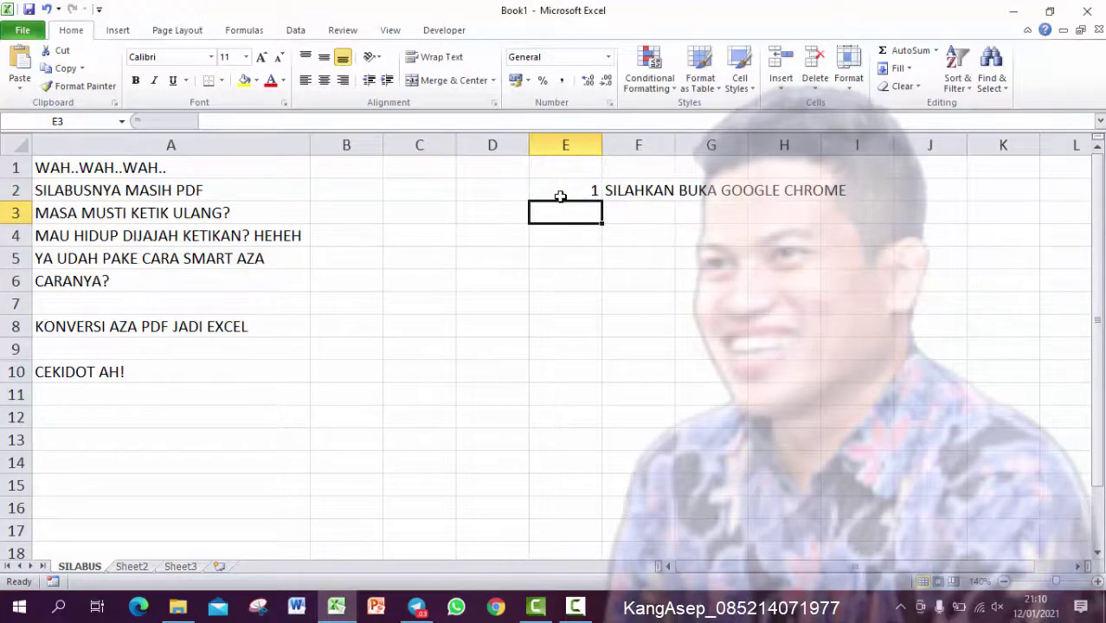
text(2)
key(Tab)
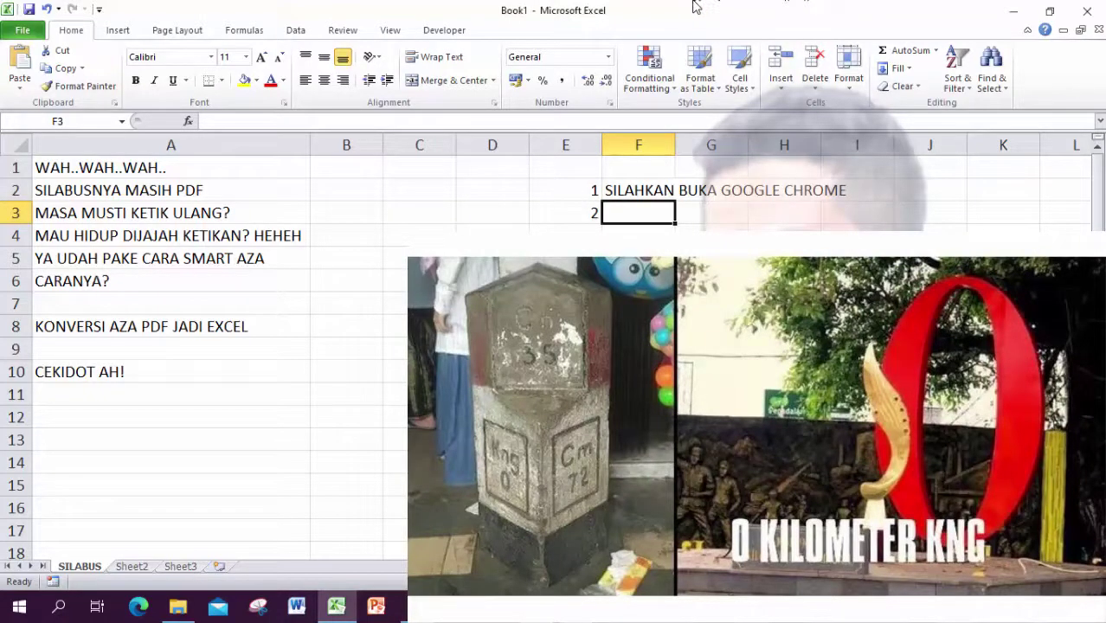
text(MAS)
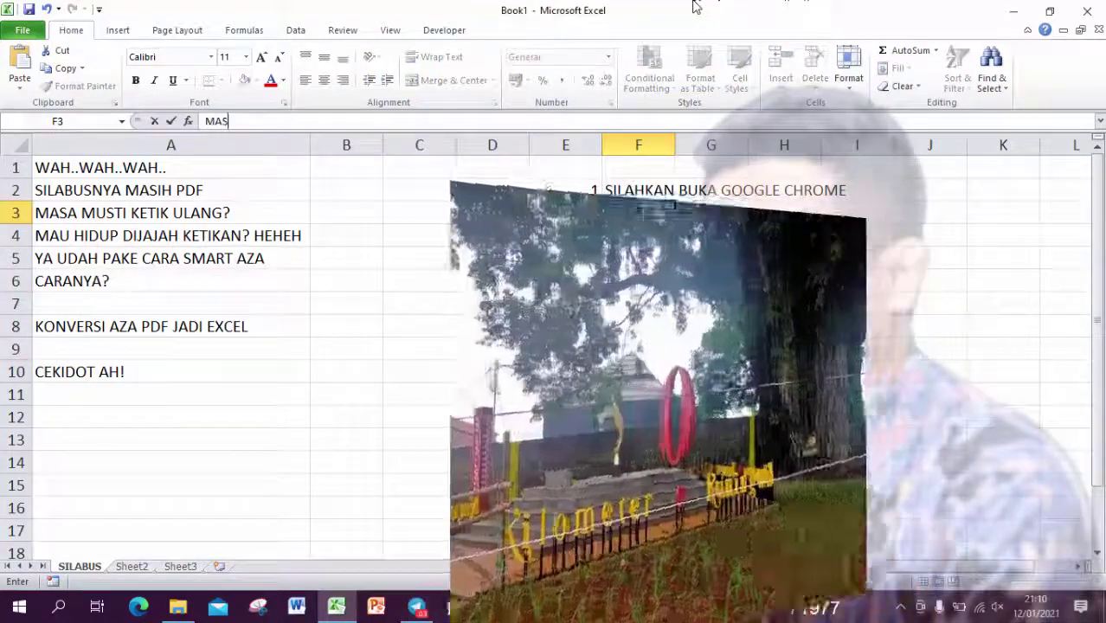
text(UKLAH)
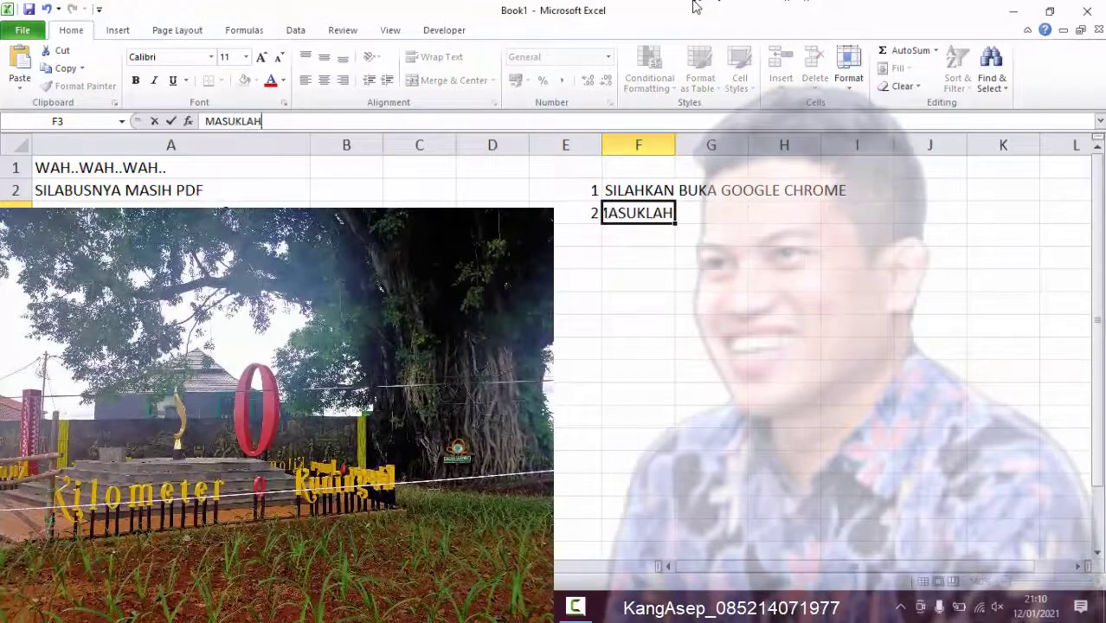
text( KE SITUS)
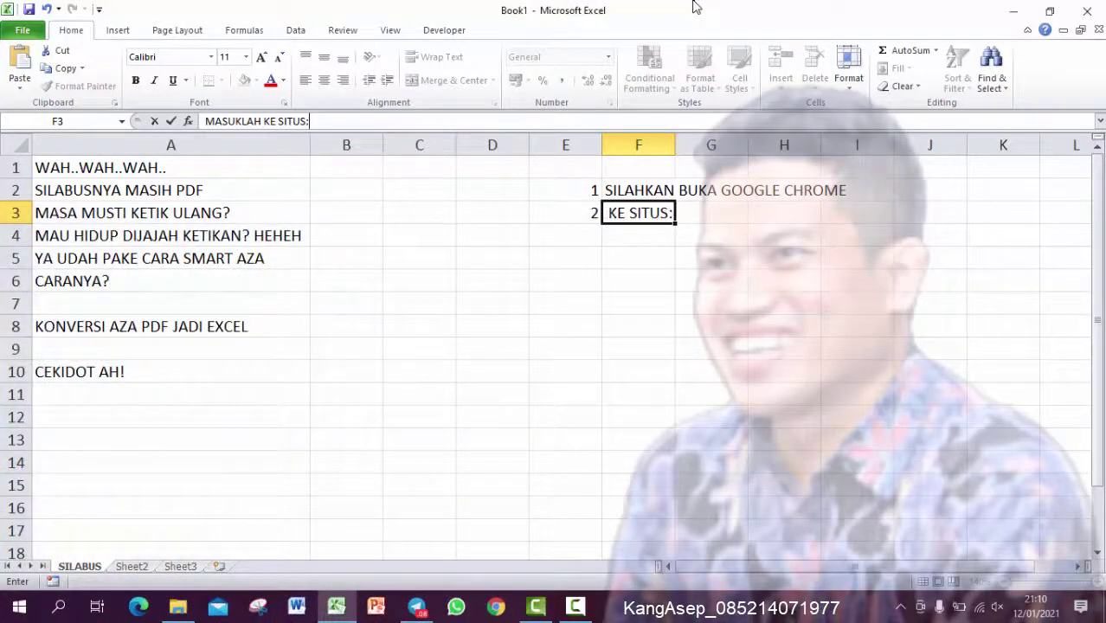
text(:)
text(https://www.ilovepdf.com/id/pdf-ke-excel)
key(Return)
key(super+d)
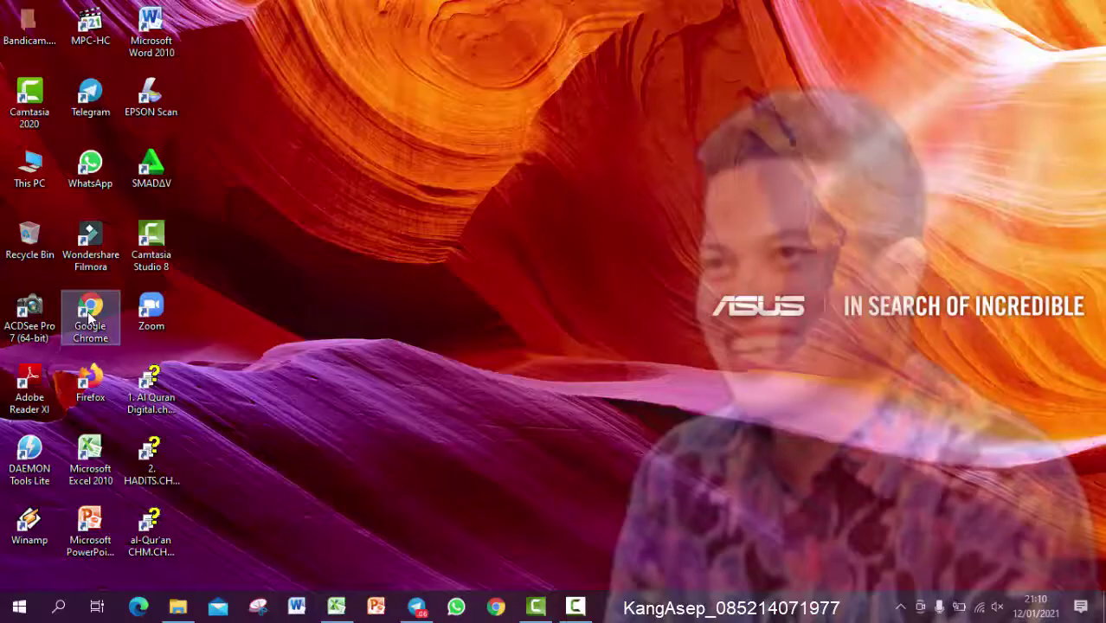
right_click(88, 310)
click(228, 229)
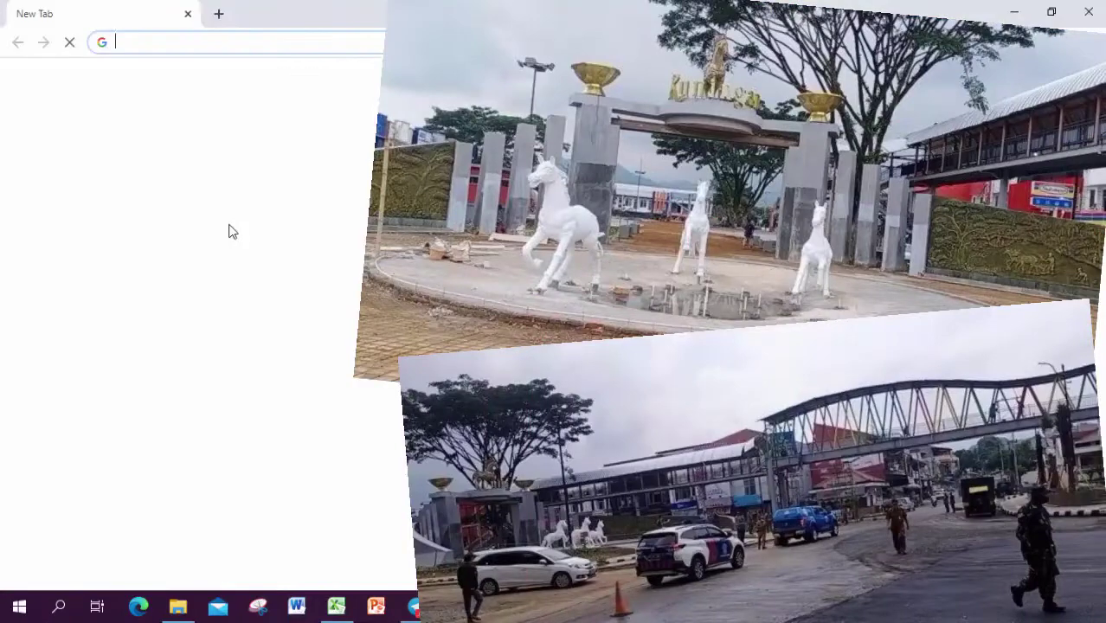
text(https://www.ilovepdf.com/id/pdf-ke-excel)
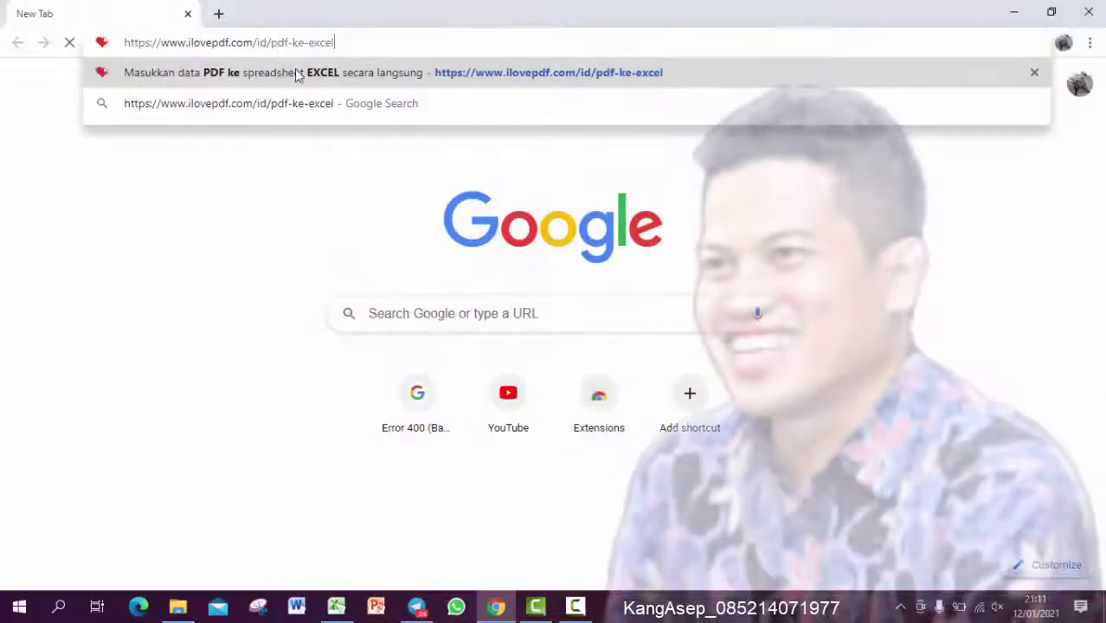
click(404, 74)
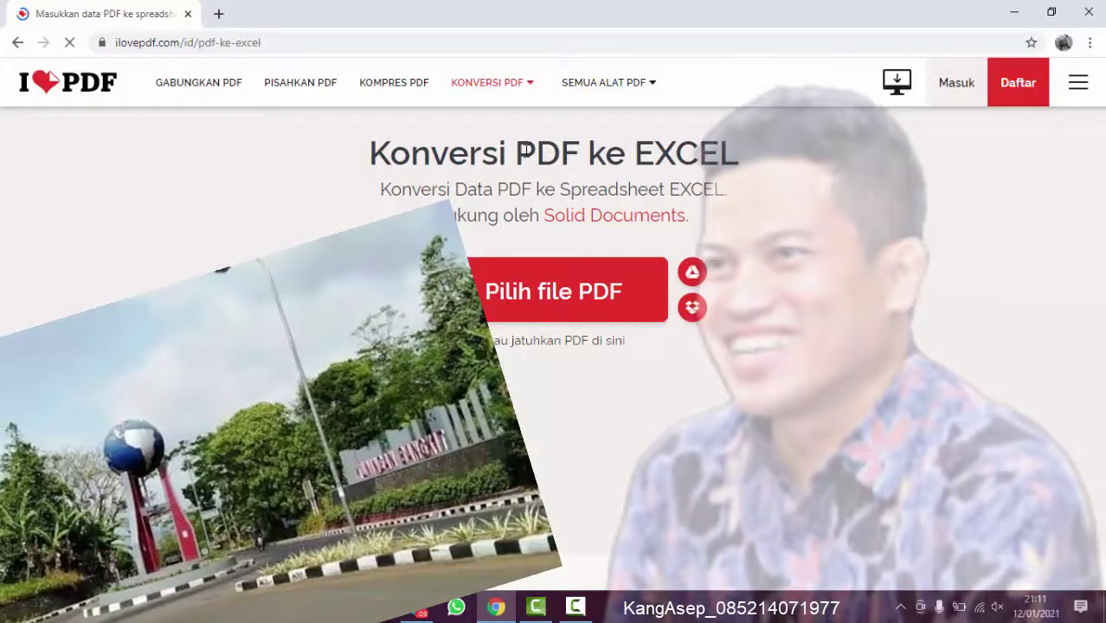
Choose the file Silabus PAI_SD_29112016.pdf on the iLovePDF page and start its conversion to Excel.
drag(518, 153, 733, 163)
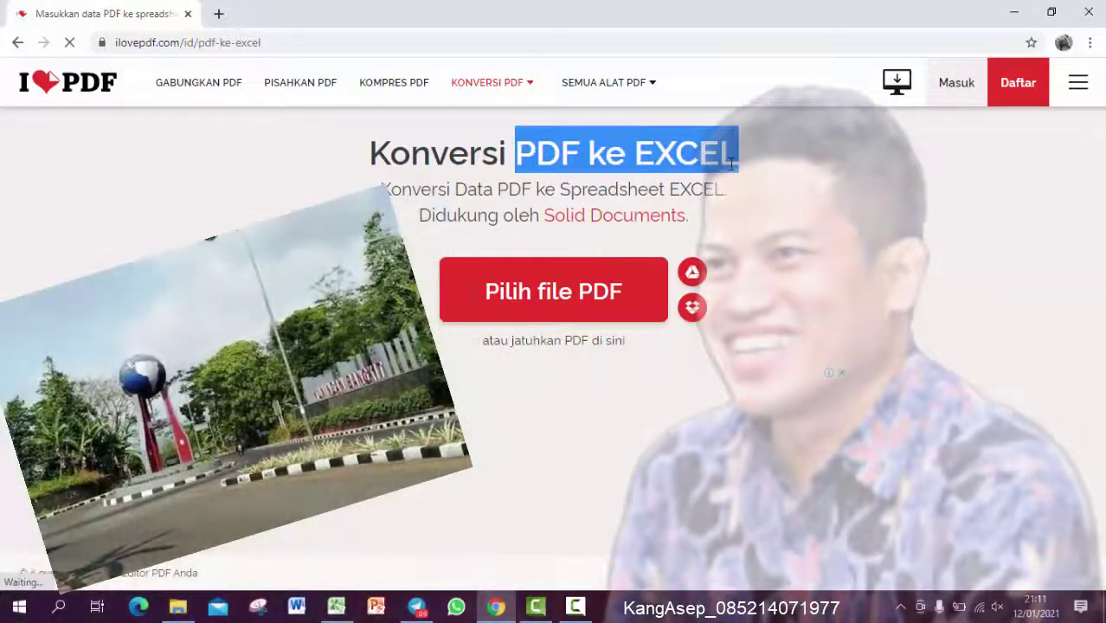
click(616, 294)
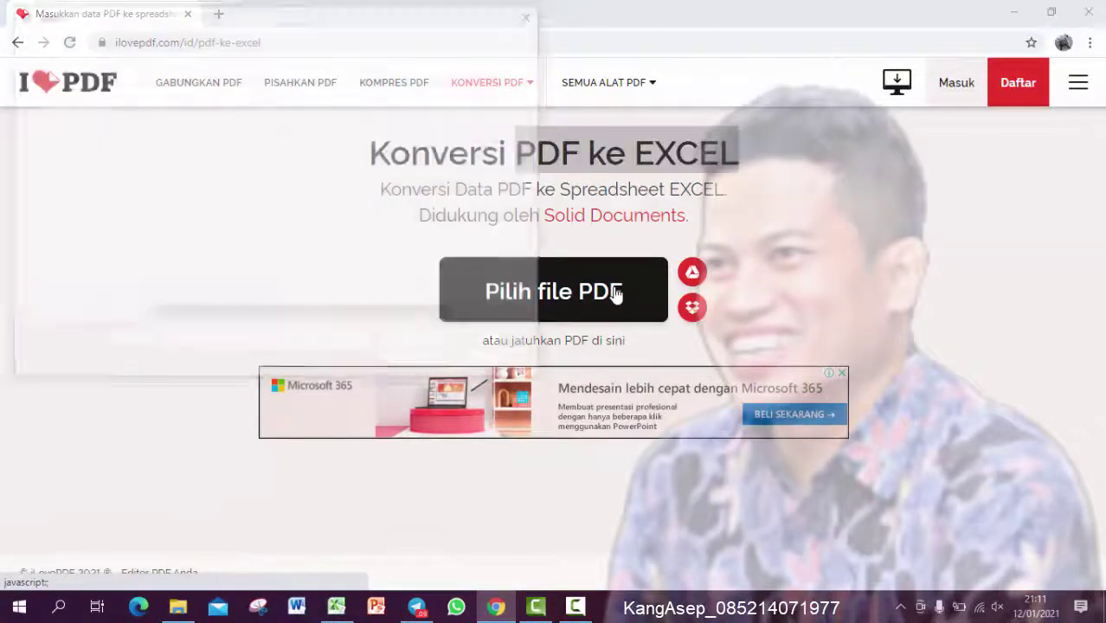
click(417, 363)
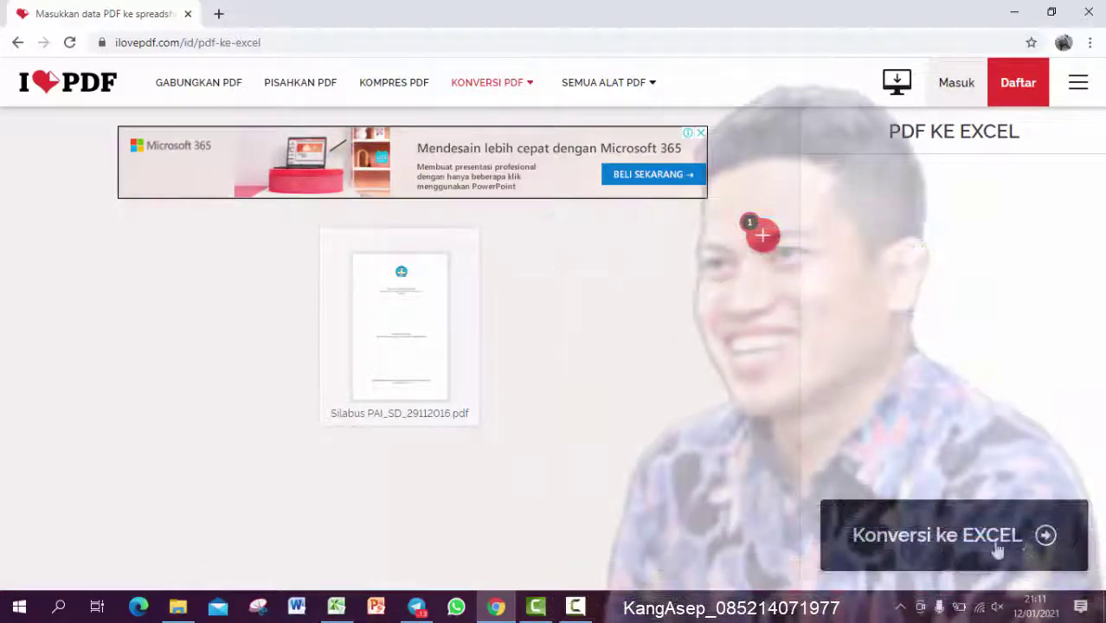
click(1045, 538)
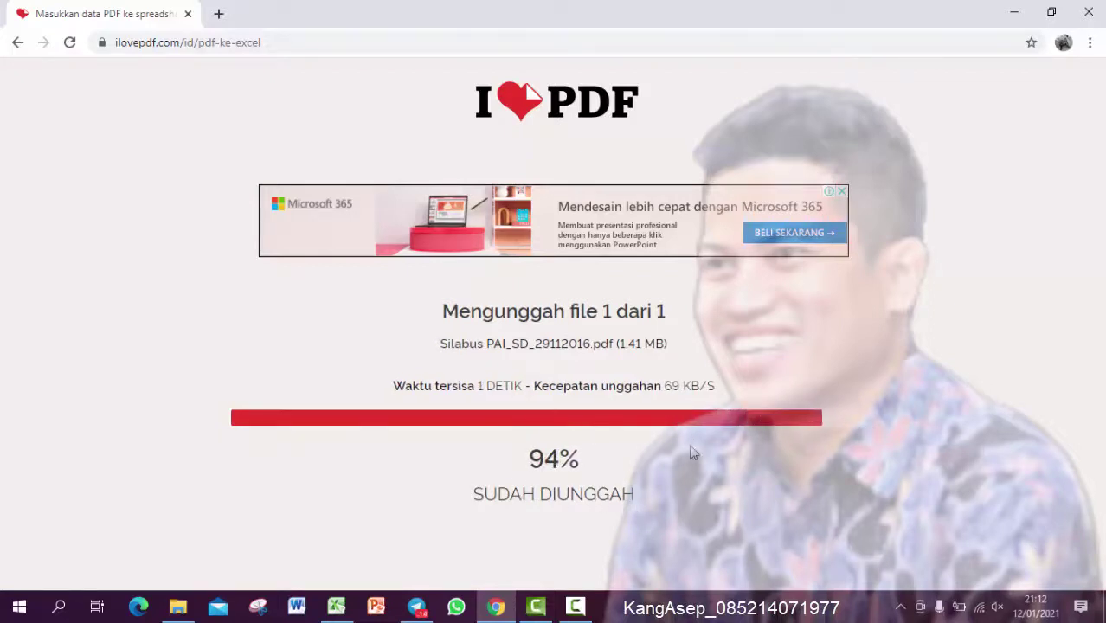
Switch back to the Excel workbook and enter the third instruction, "JIKA PROSES UNGGAHAN SUDAH SELESAI MARI KITA INTIP HASIL UNGGAHAN TSB", in cell F4.
key(alt+Tab)
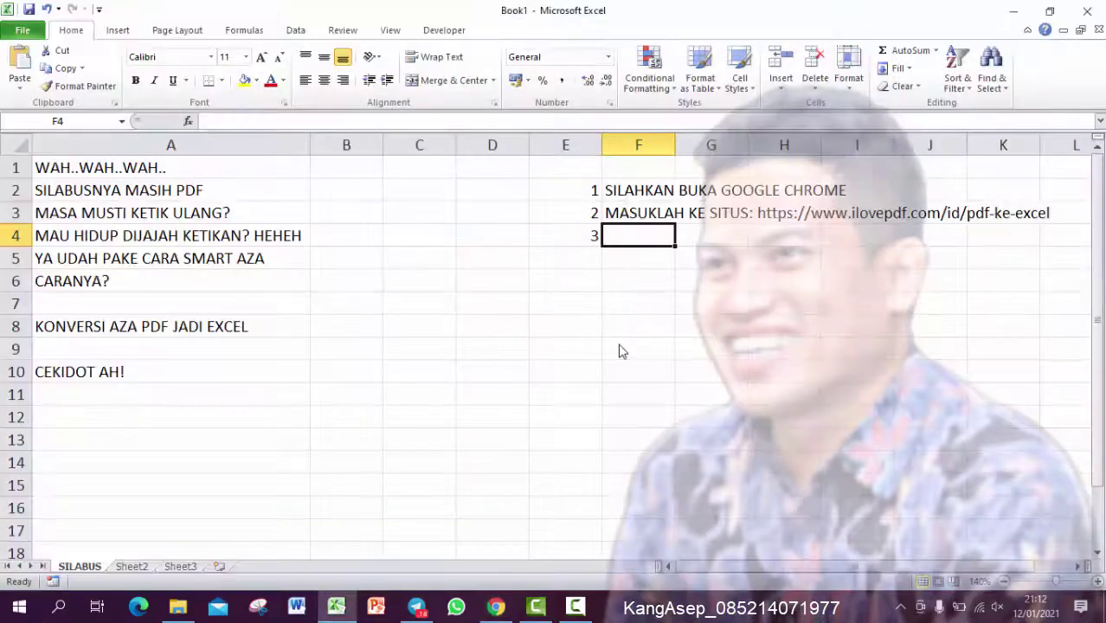
text(JIKA PROSES )
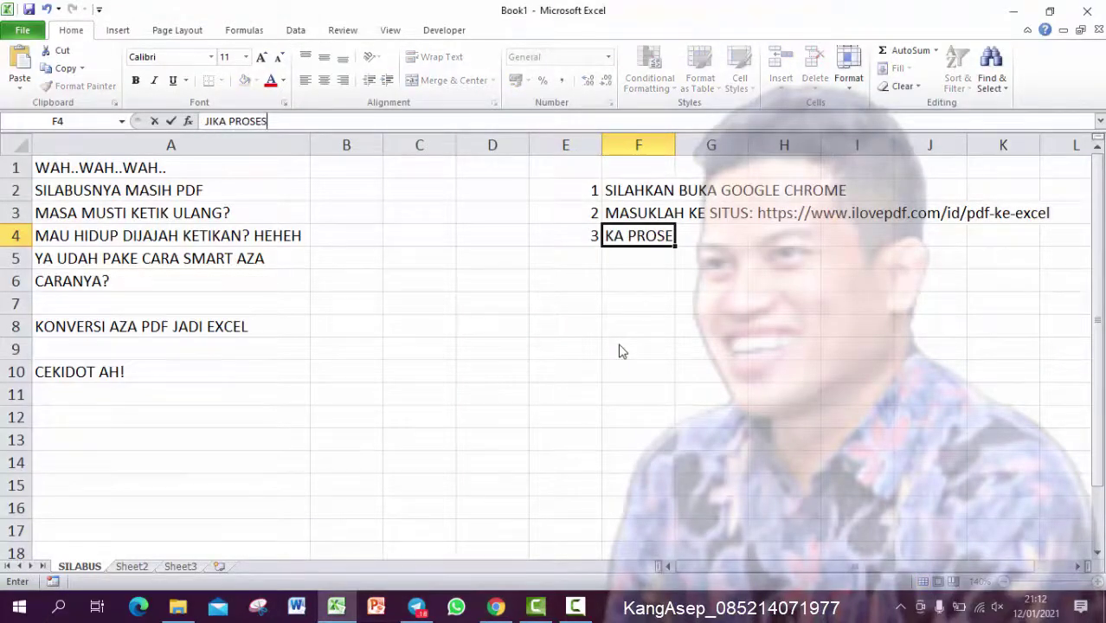
text(UNGGAHA)
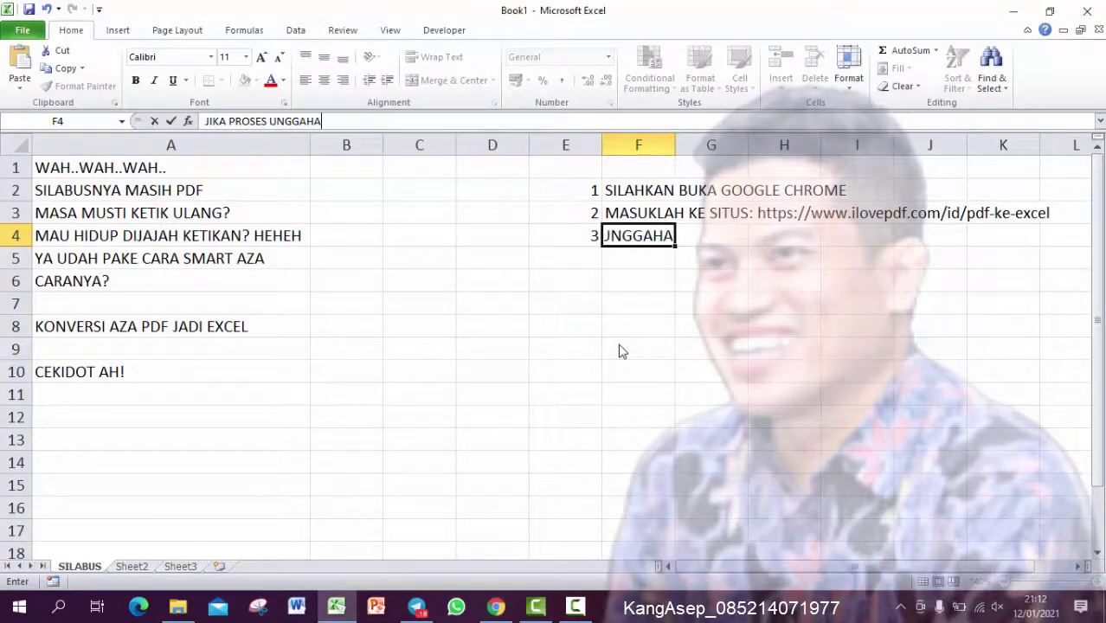
text(N SUDAH SELE)
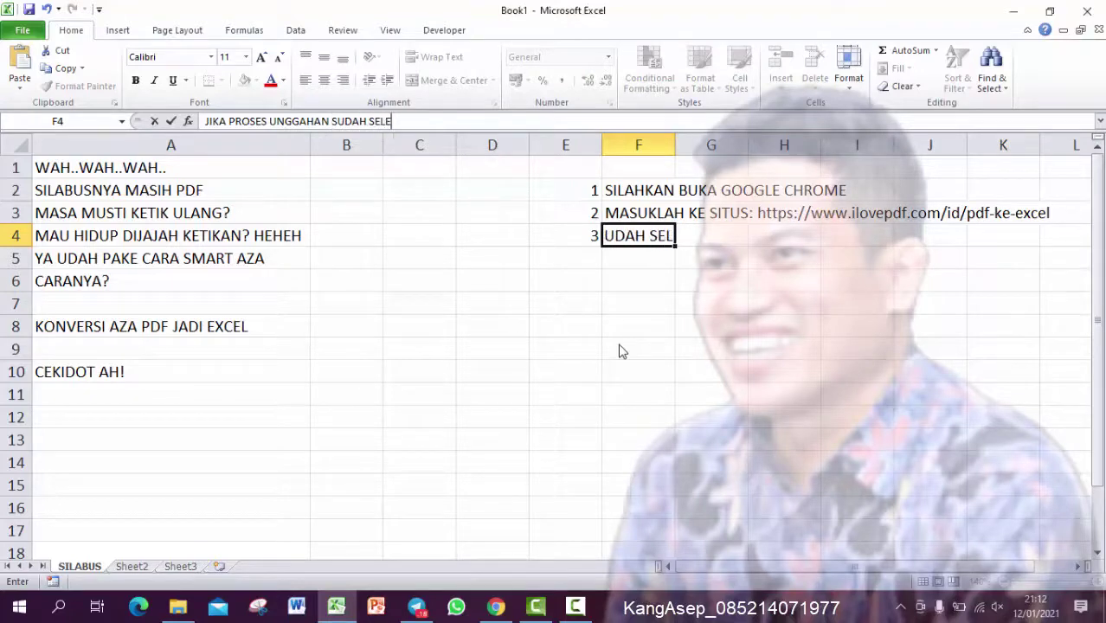
text(SAI MARI K)
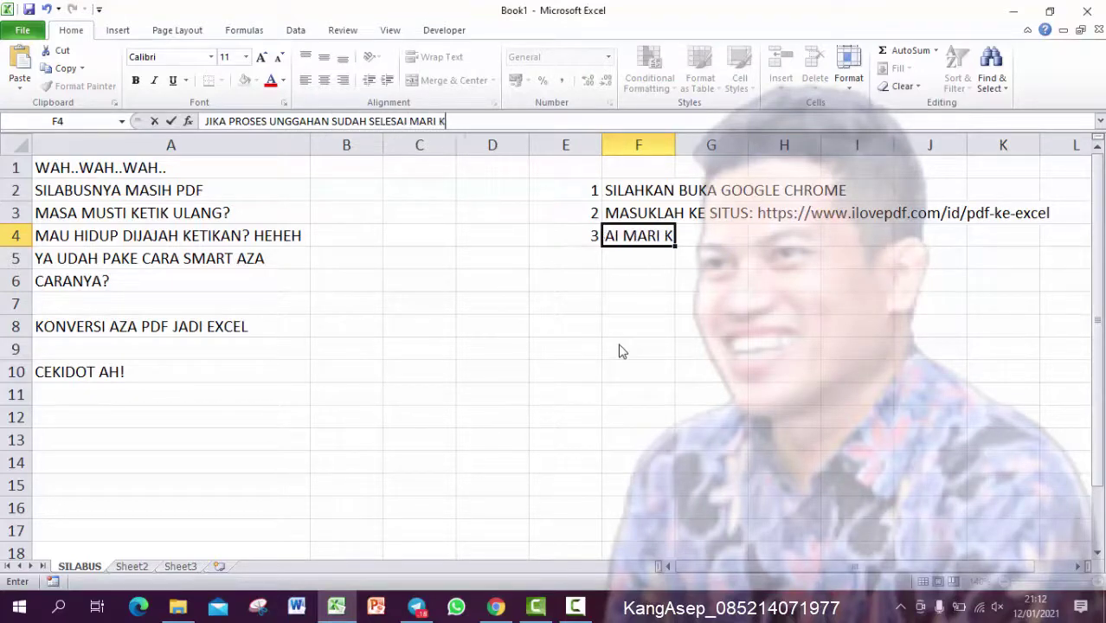
text(ITA INTIP HASI)
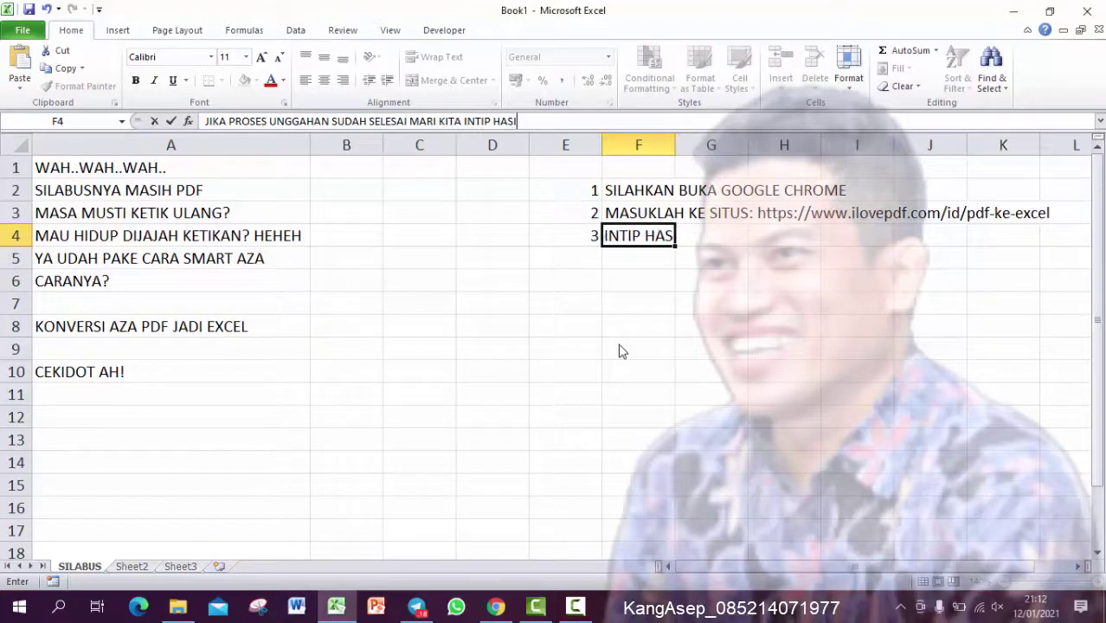
text(L UNGGAHAN TSB)
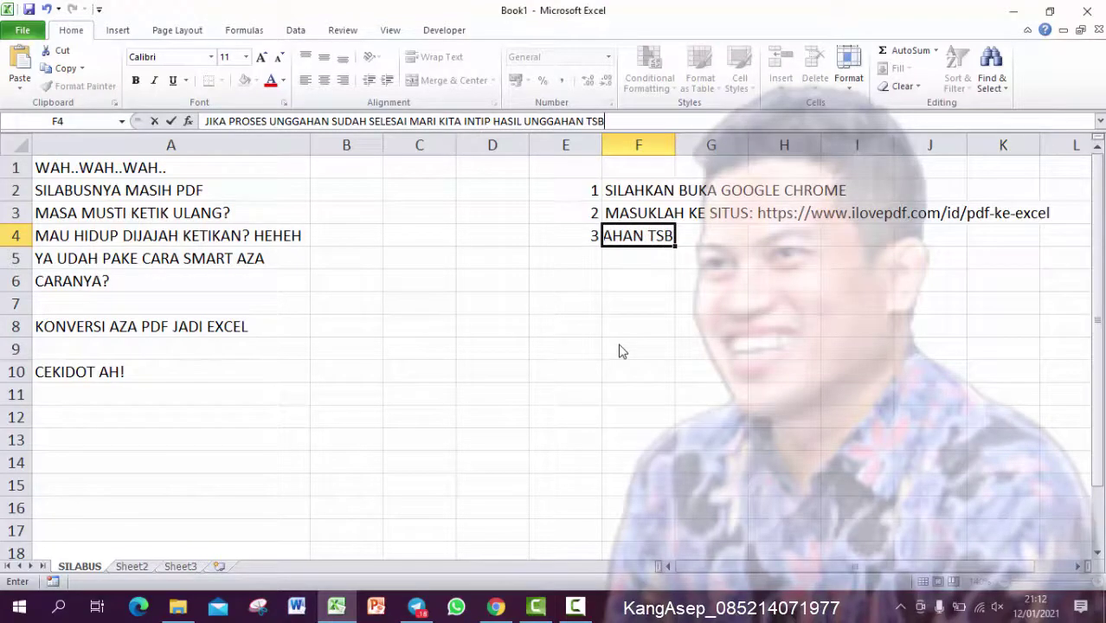
key(Return)
Enter "DI MANA?" in cell C5 and "DI FOLDER DOWNLOAD PADA WINDOWS EXPLORER" in cell C6.
click(410, 259)
text(DI MAN)
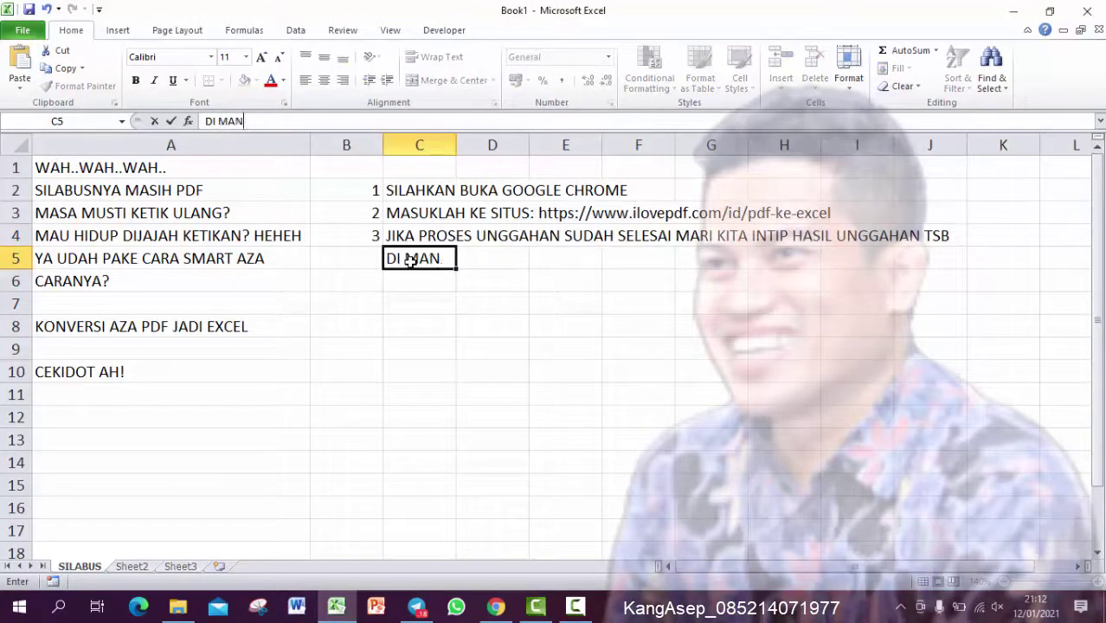
key(Return)
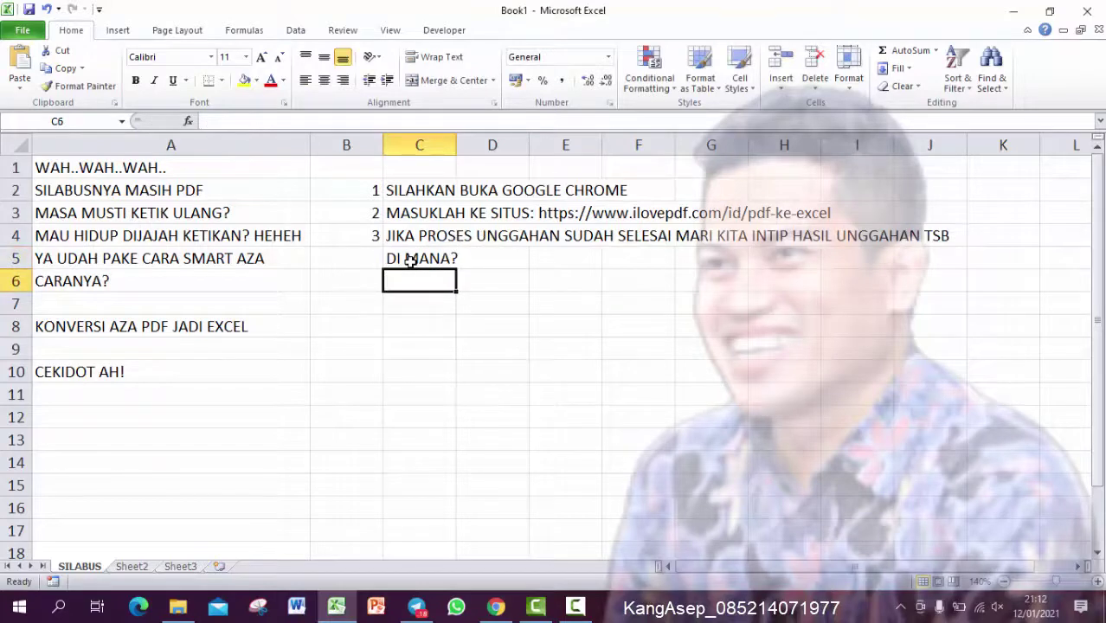
text(DI FOLDE)
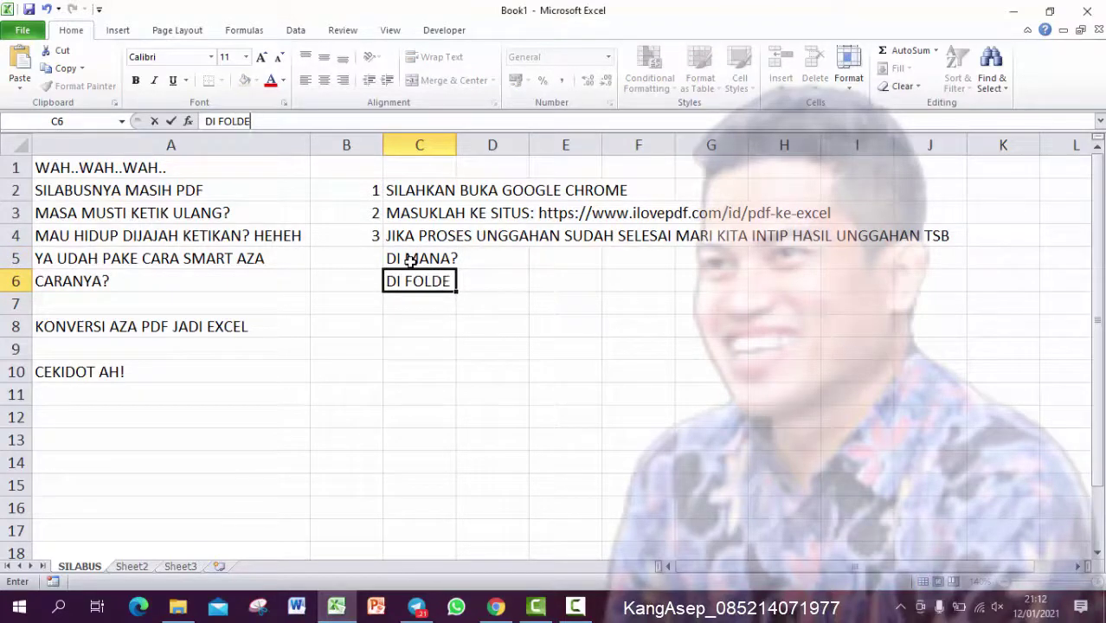
text(R DOWNL)
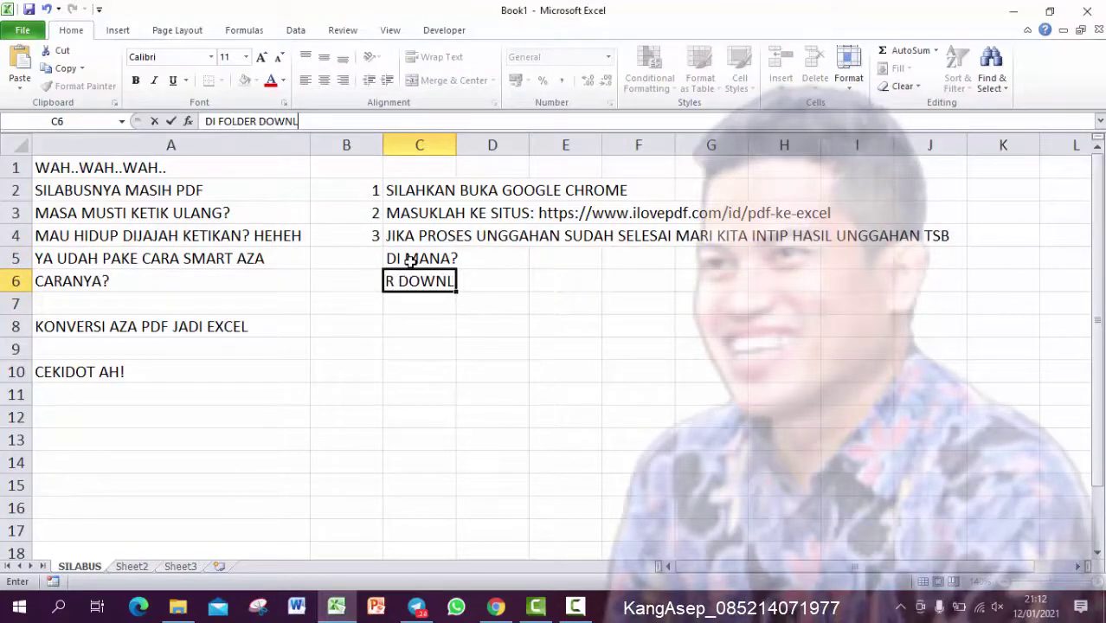
text(OAD PADA )
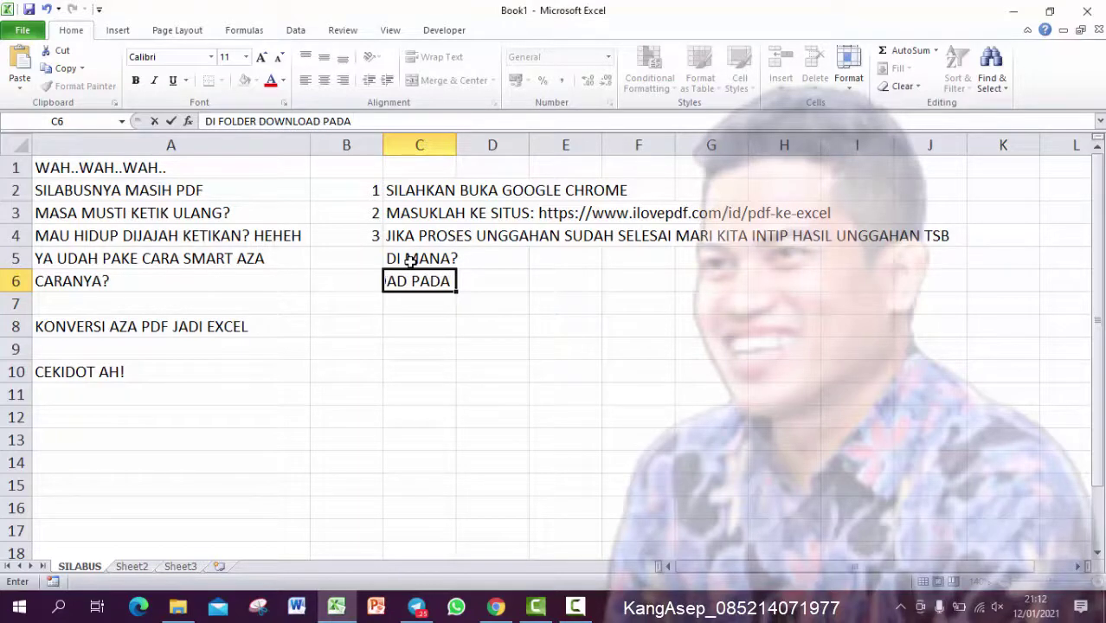
text(WIND)
text(OWS E)
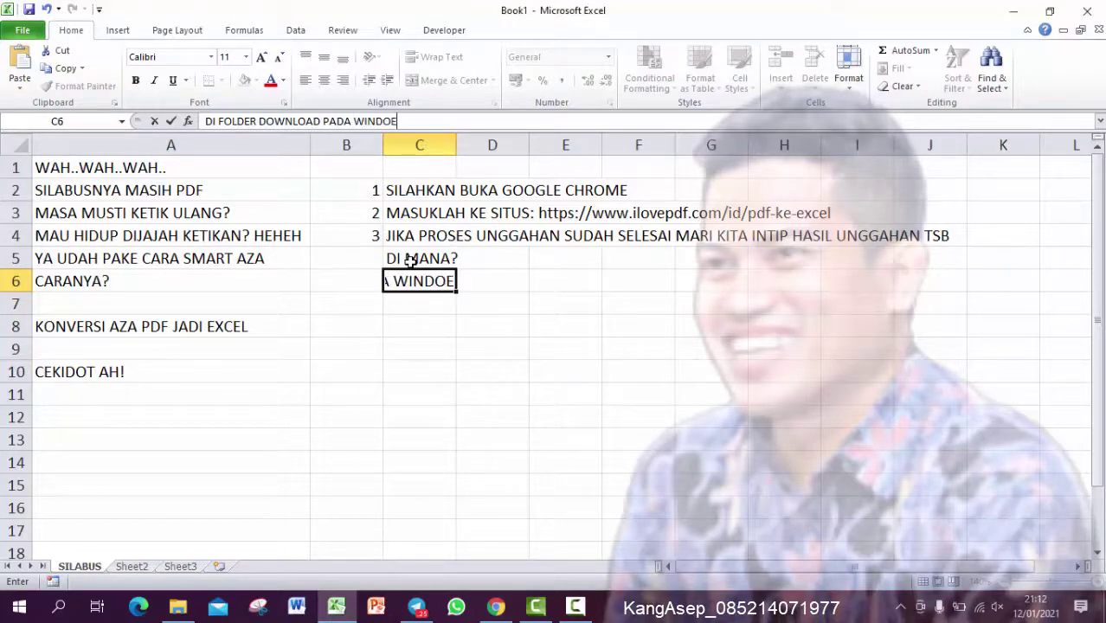
key(BackSpace)
text(WS E)
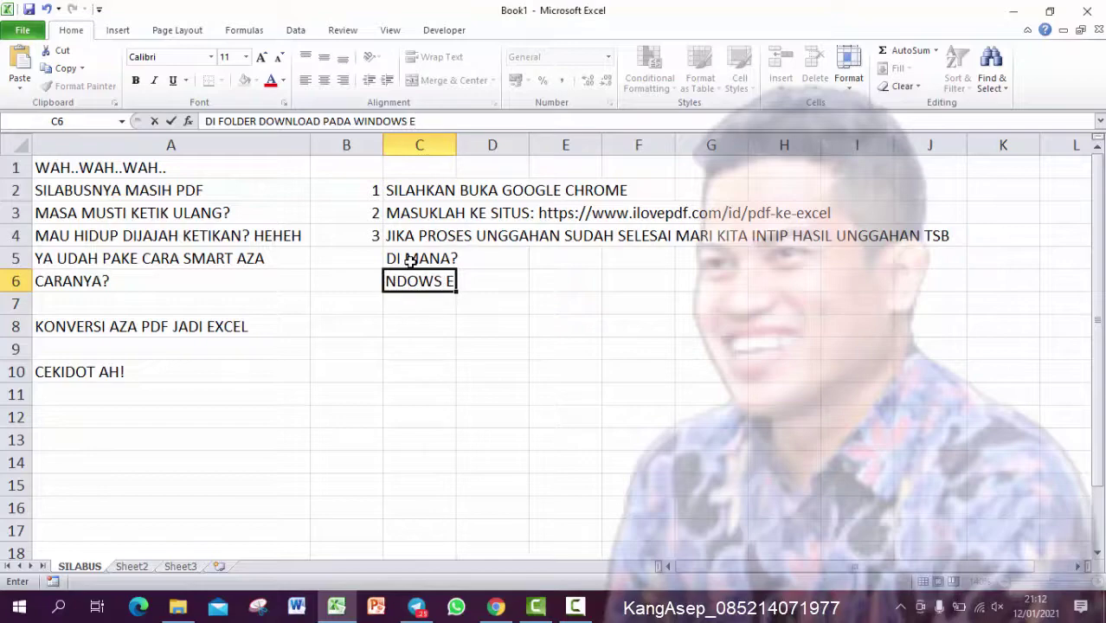
text(XPLORER)
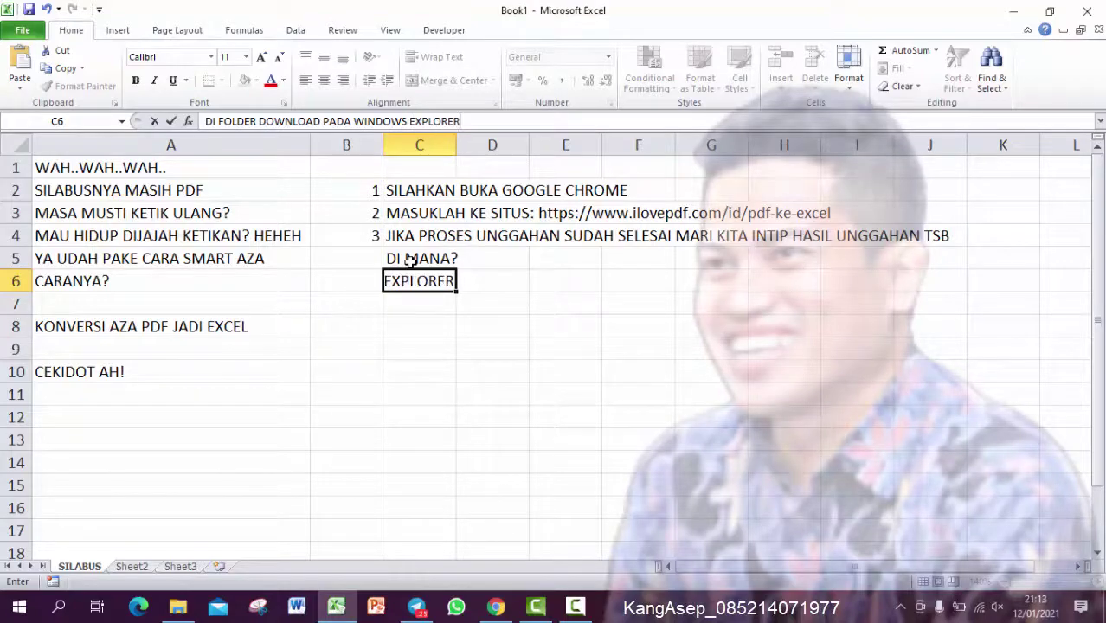
key(Return)
Switch to File Explorer, go to the Downloads folder and open the converted file Silabus PAI_SD_29112016-1.xlsx.
key(super+e)
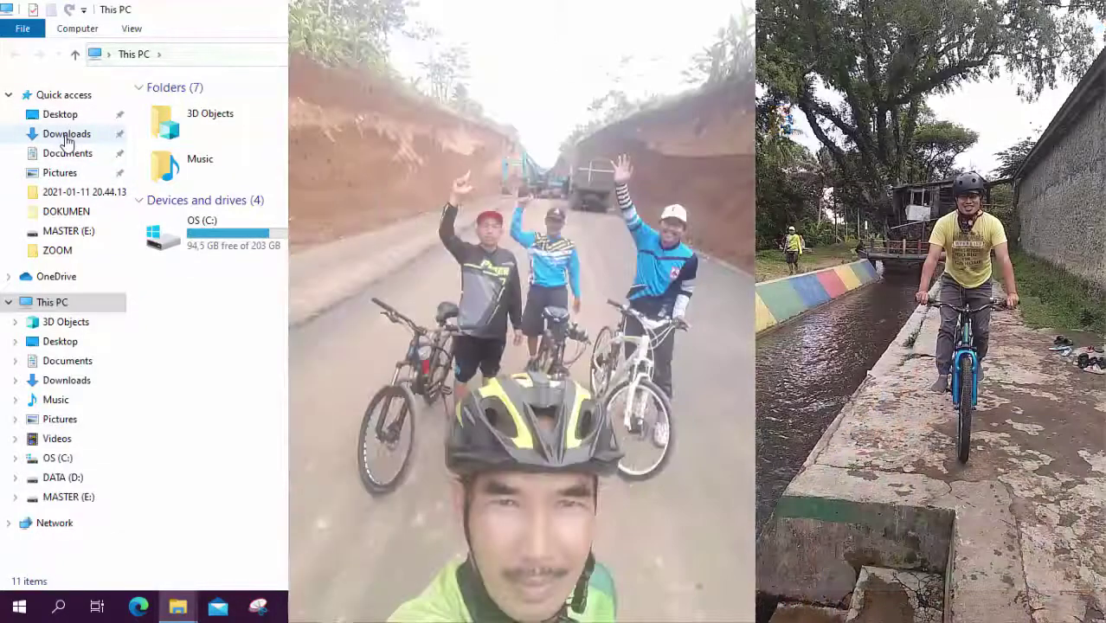
click(64, 136)
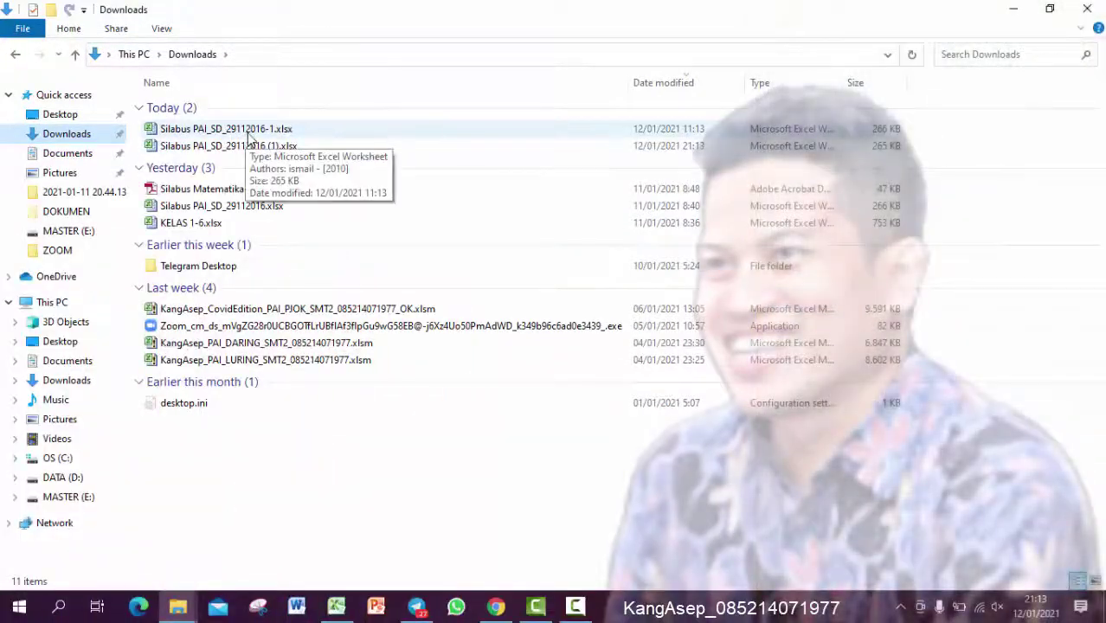
right_click(253, 134)
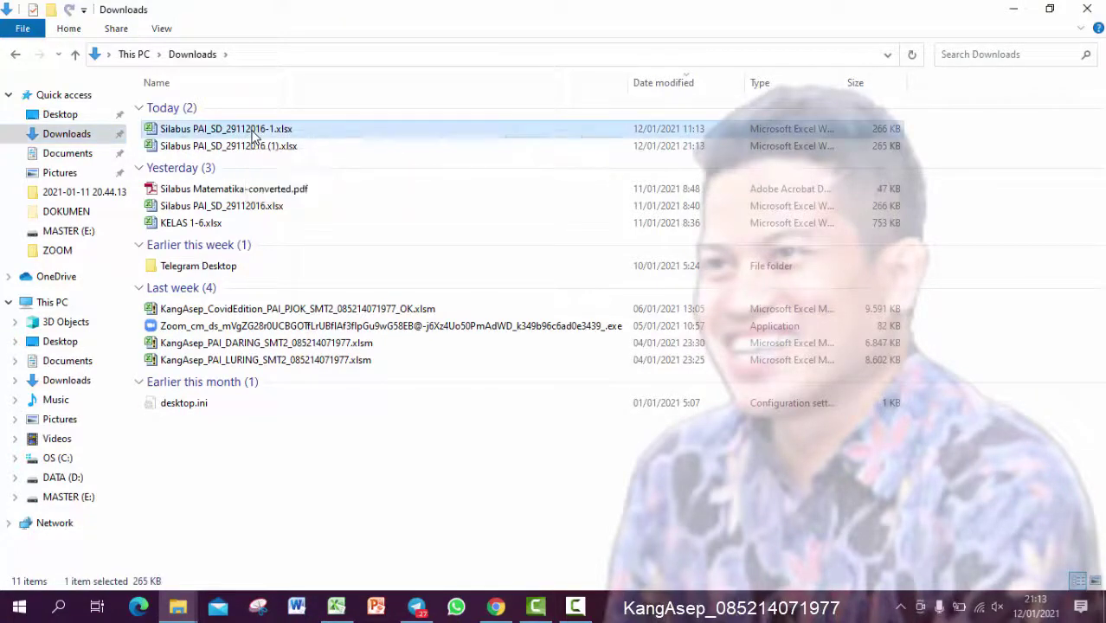
click(278, 147)
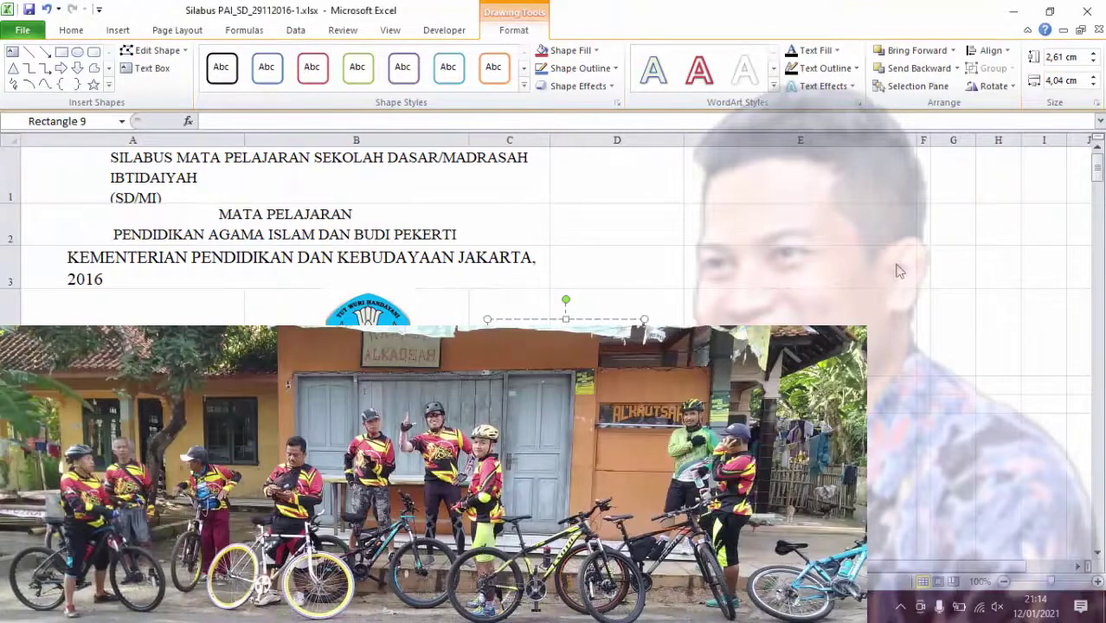
Write "MESKI AGAK ACAK2AN", "BUT, LUMAYAN LAH" and "KAGAK TERLALU REPOT NGETIK" as three lines in the orange WordArt near the logo.
text(MESKI AGAK AC)
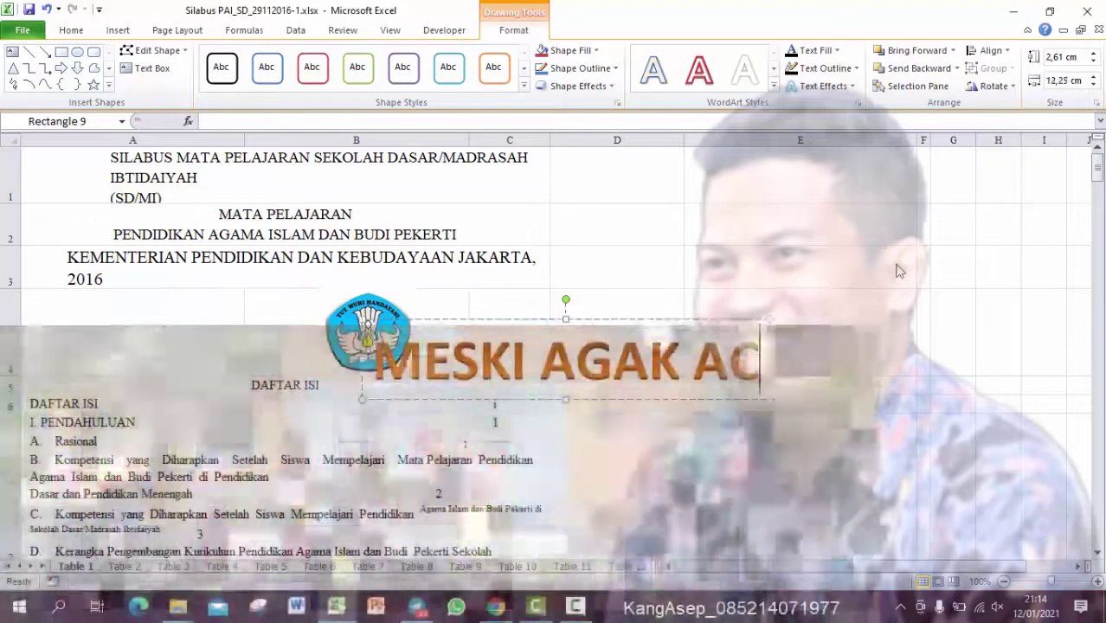
text(AK2N)
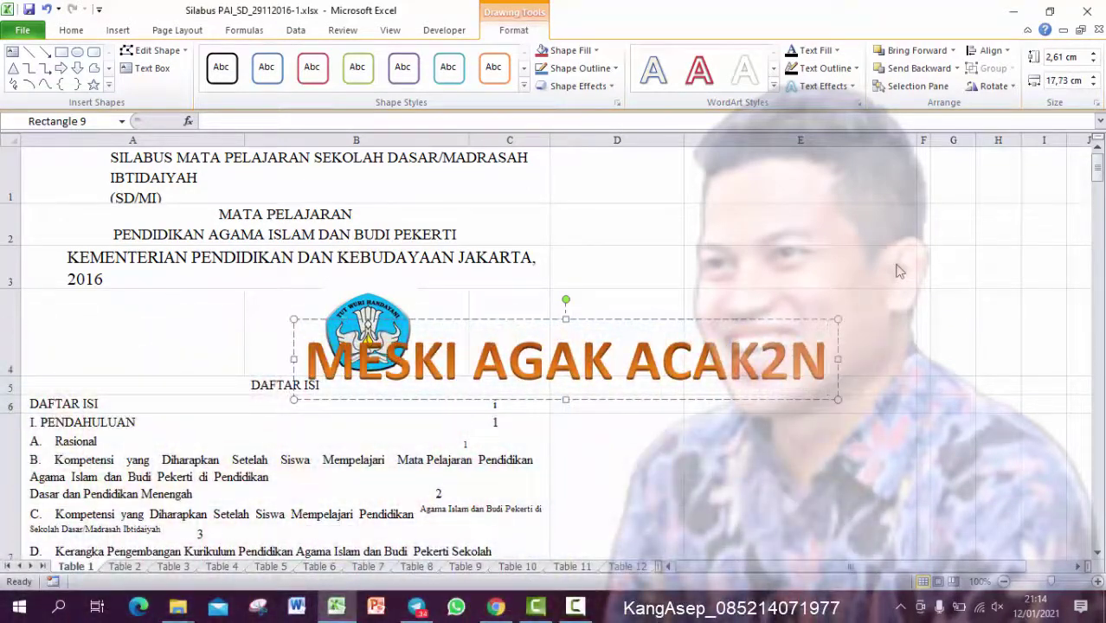
text(A)
key(Return)
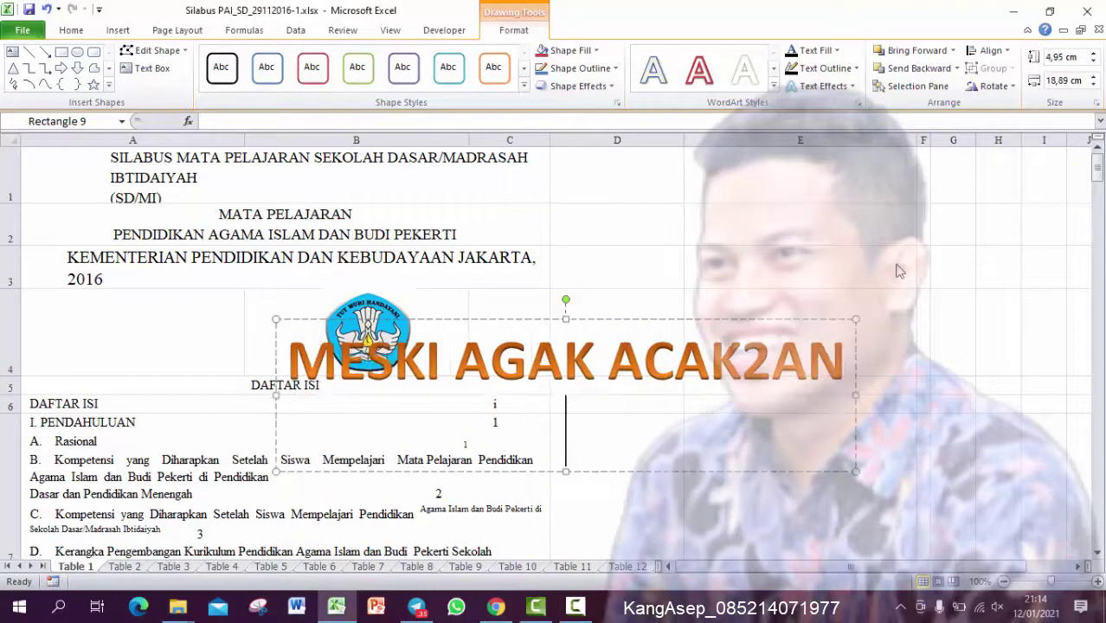
text(BUT, LU)
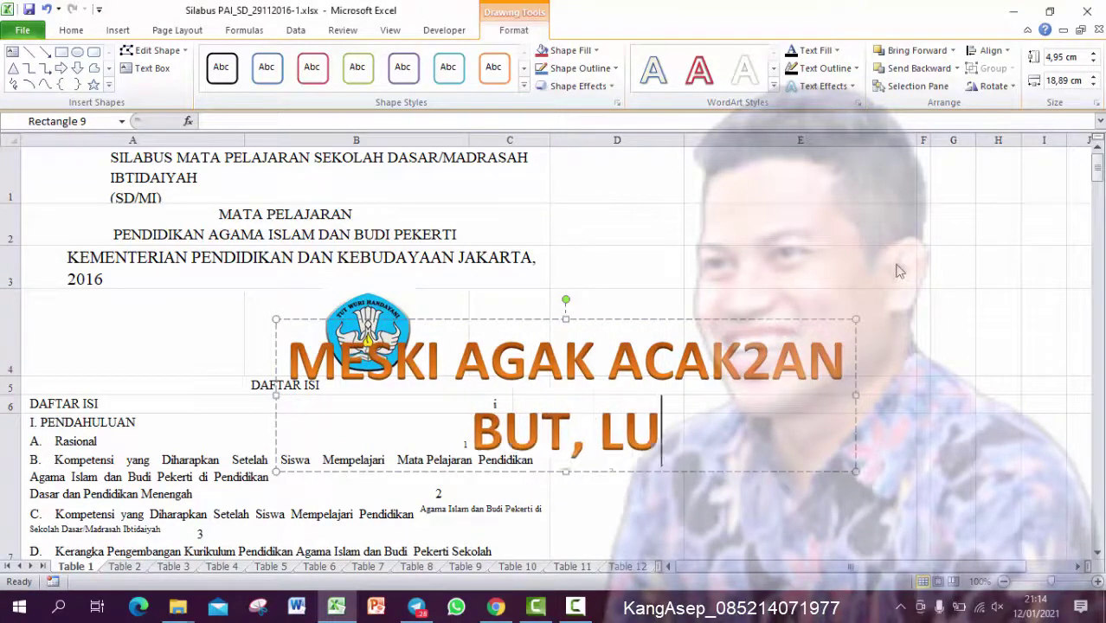
text(MA YANL)
key(BackSpace)
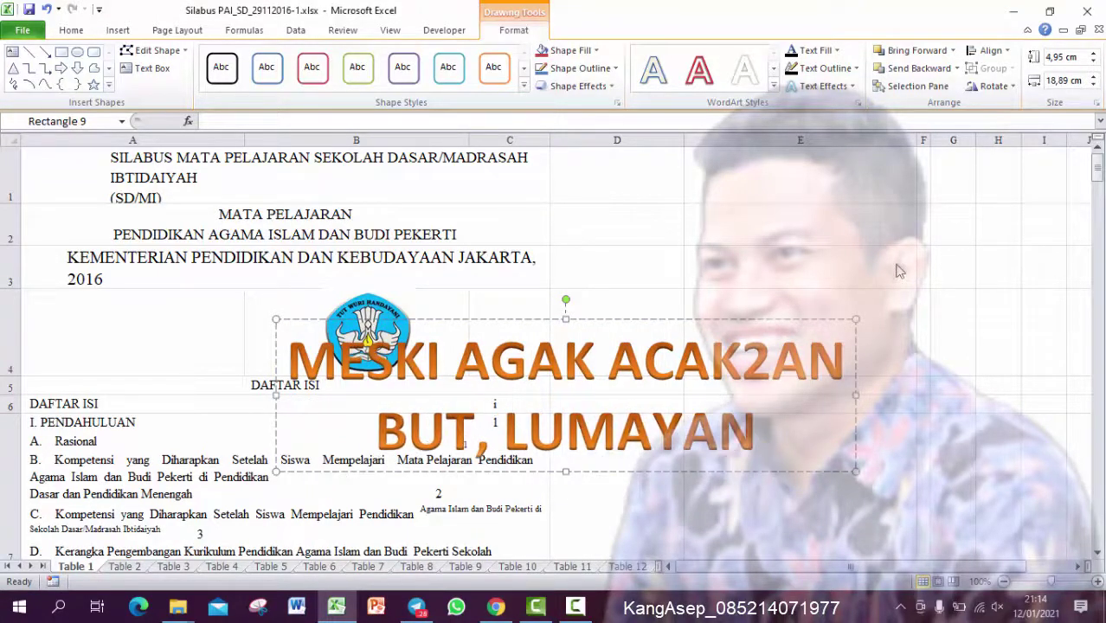
text(LAH)
key(Return)
text(KAGAK)
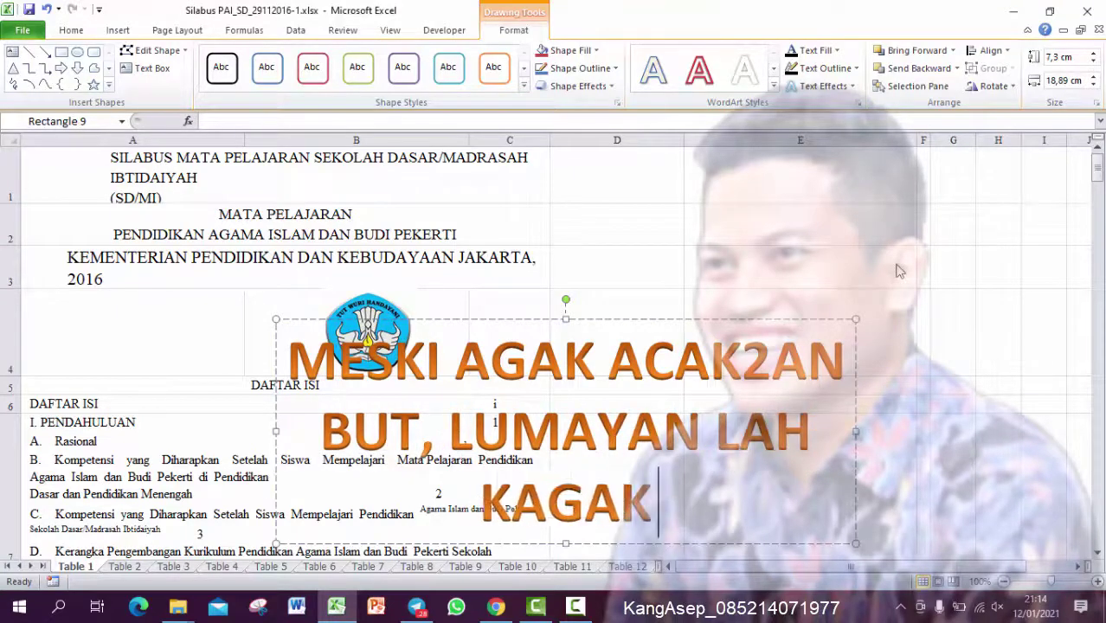
text( TER LALU )
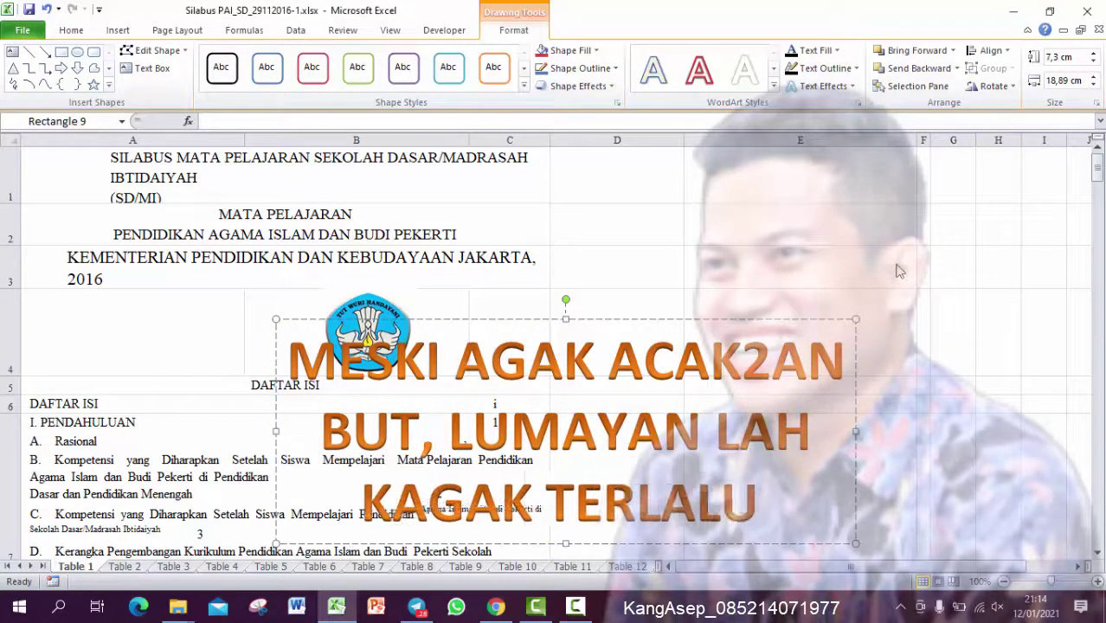
text(REPOT)
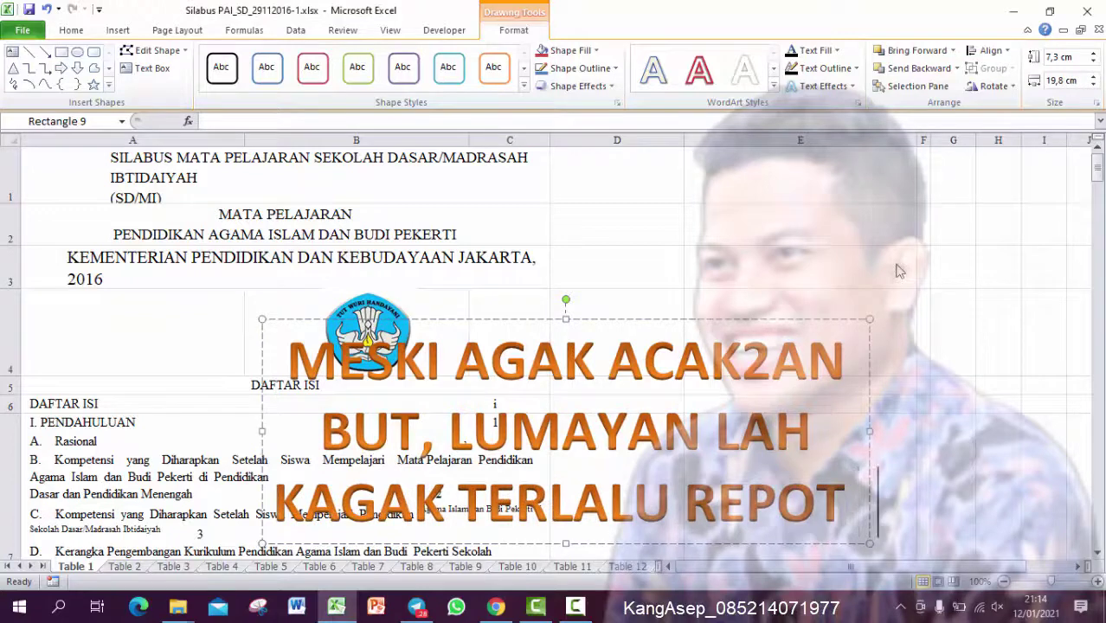
text( NGETIK)
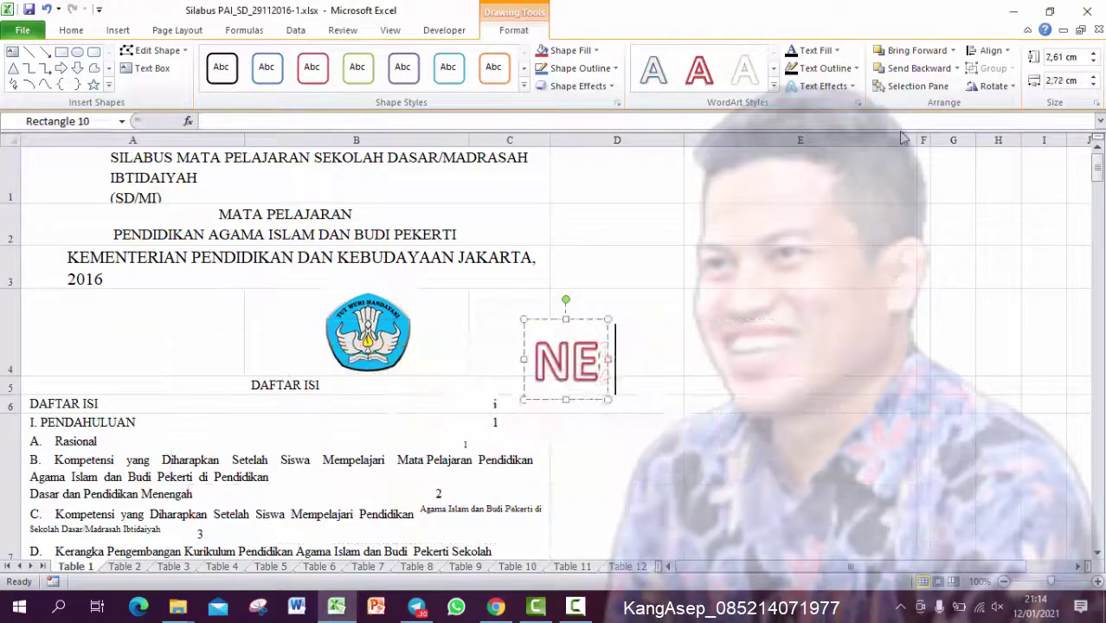
Write "NEXT, TINGGAL EDITING DIKIT AZA", "DIRAPIH-RAPIHIN" and "FAHIMTUM?" as three lines in the red-outlined WordArt.
text(XT, TINGG)
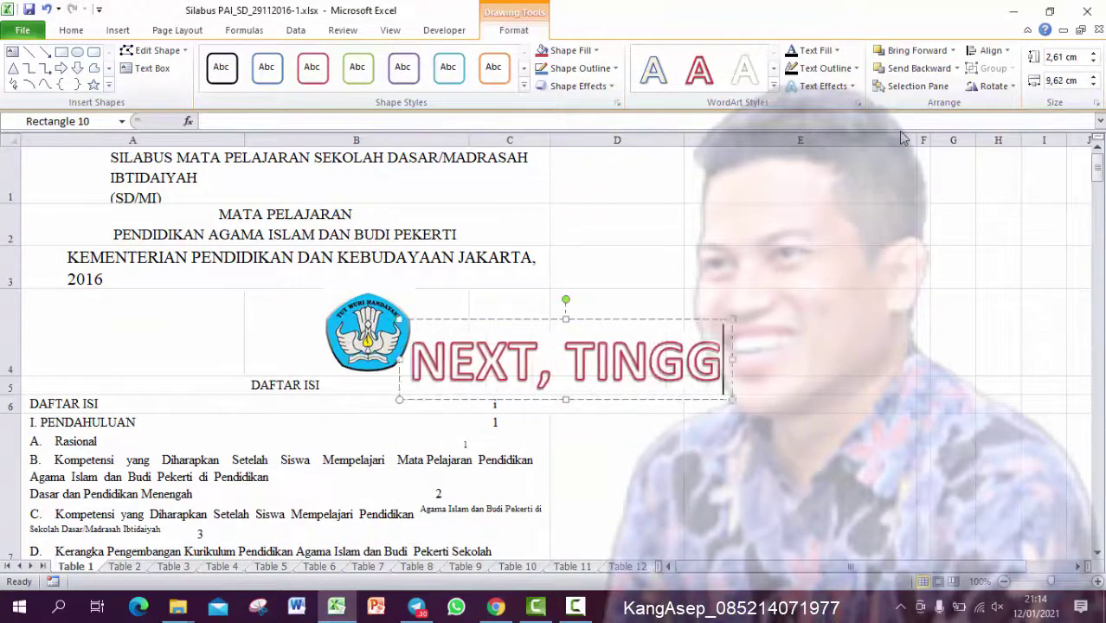
text(AL EDIT)
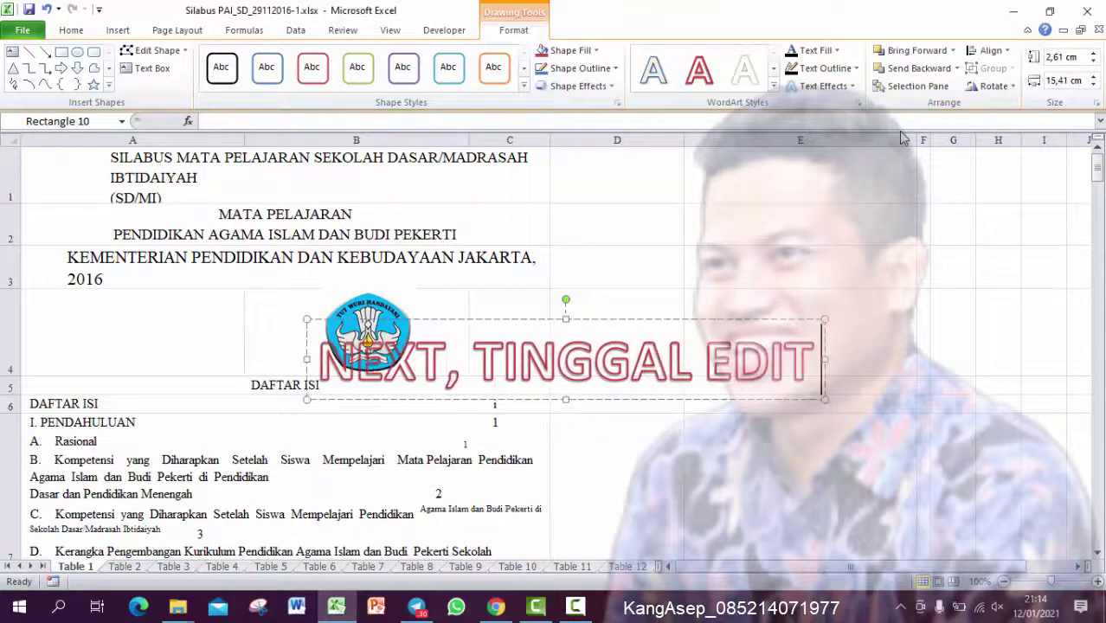
text(ING DIKIT)
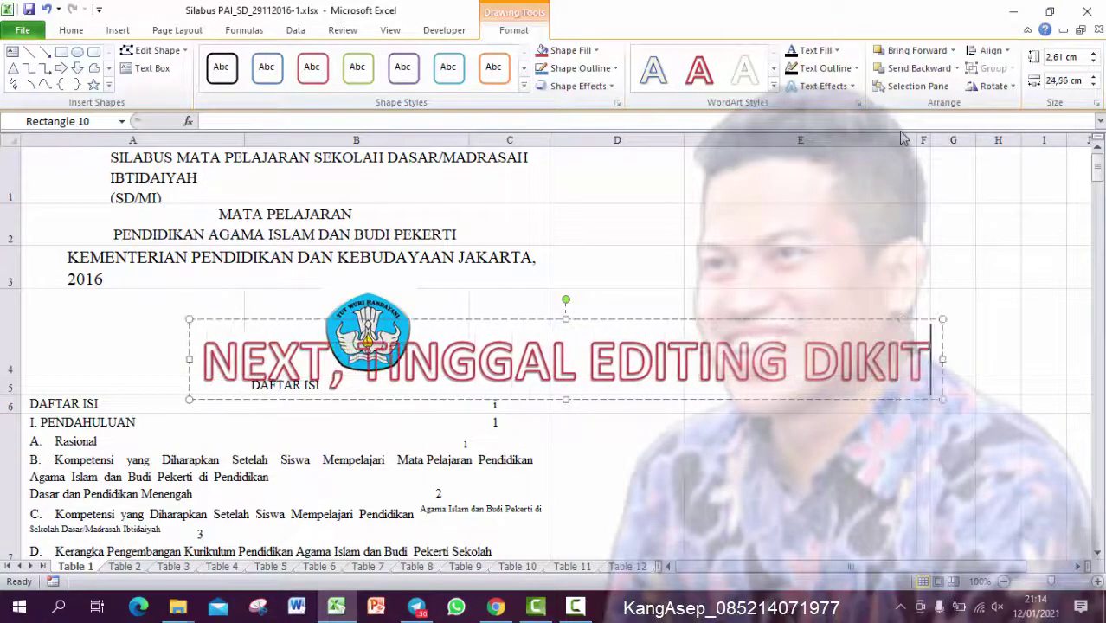
text( AZA)
key(Return)
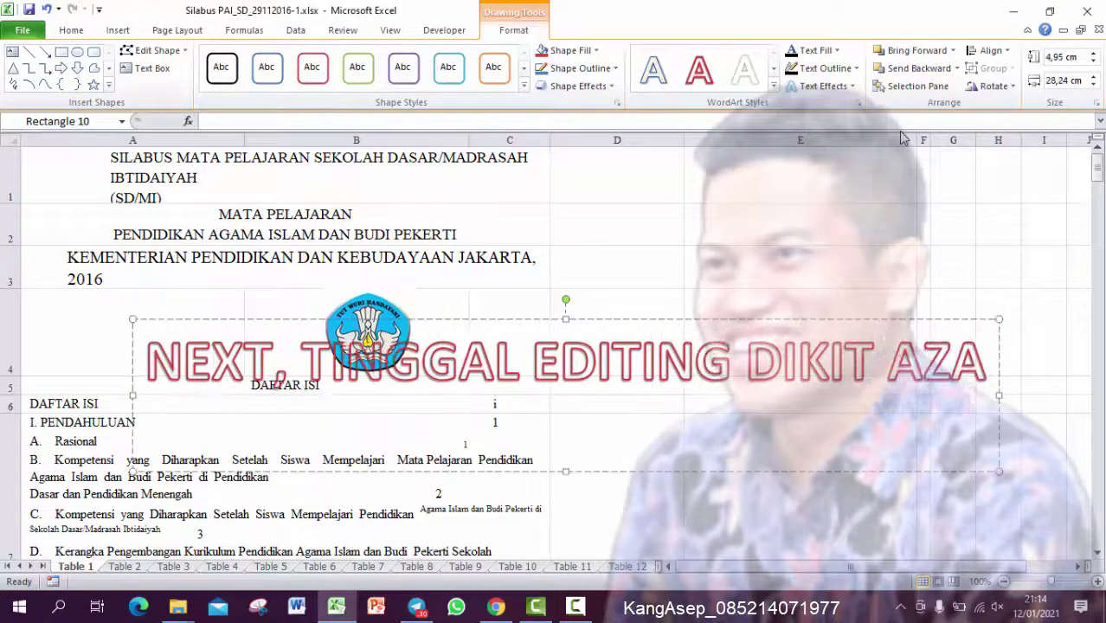
text(DIRAPIH-)
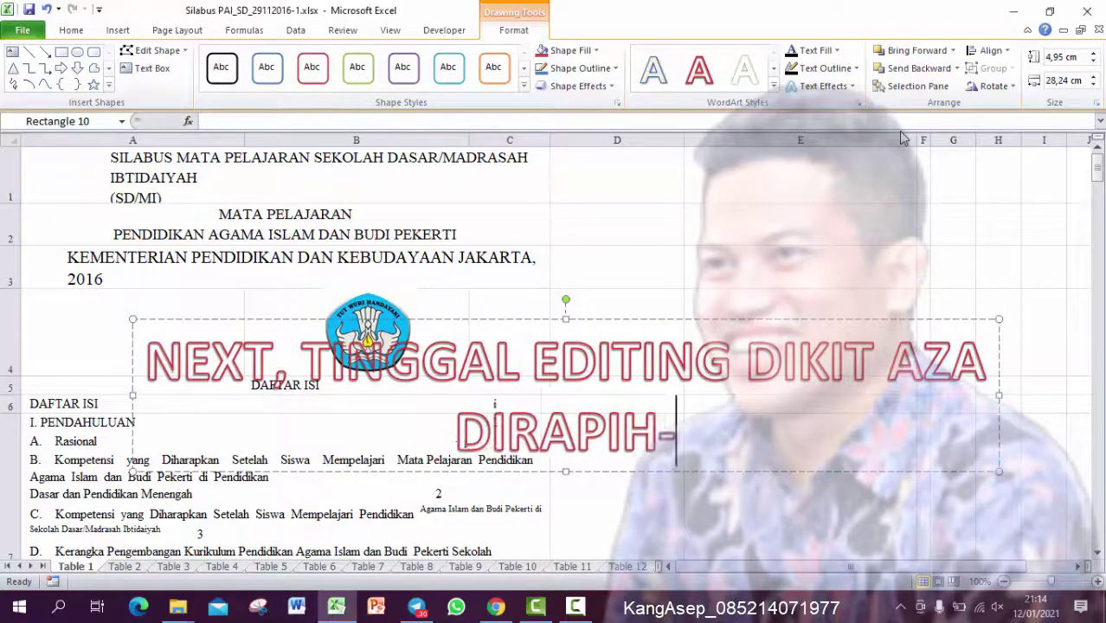
text(RAPIHIN)
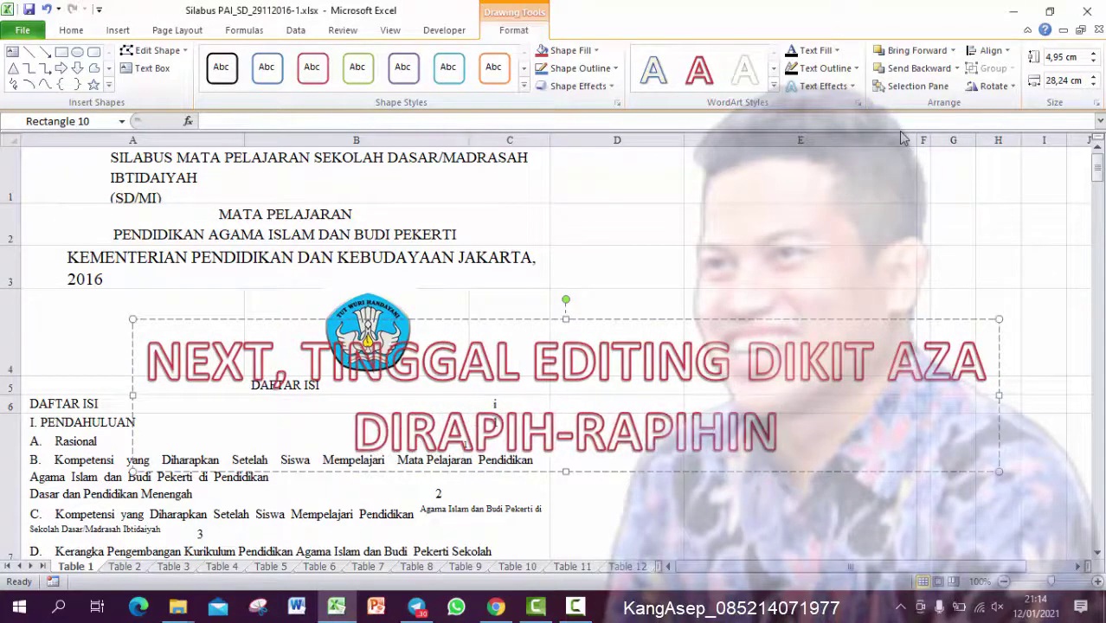
key(Return)
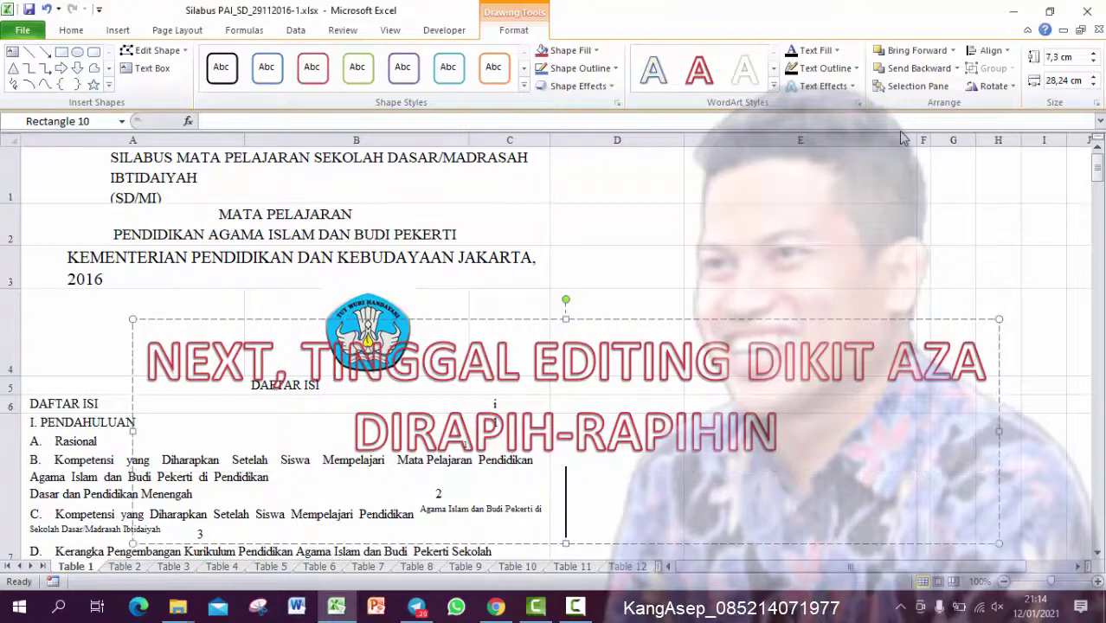
text(FAHIMTUM)
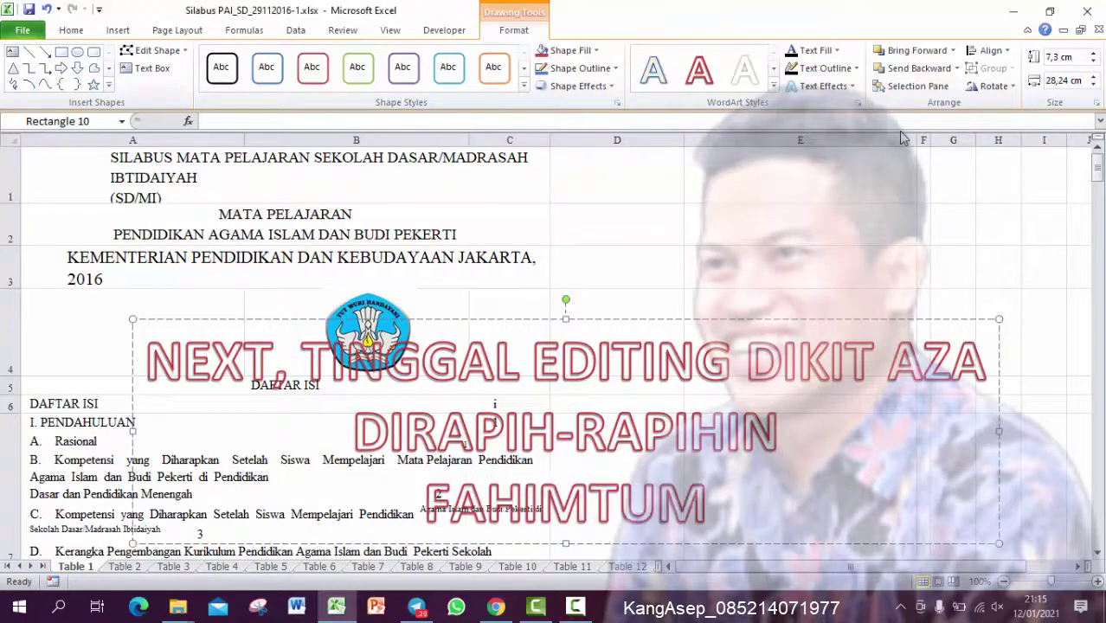
text(?)
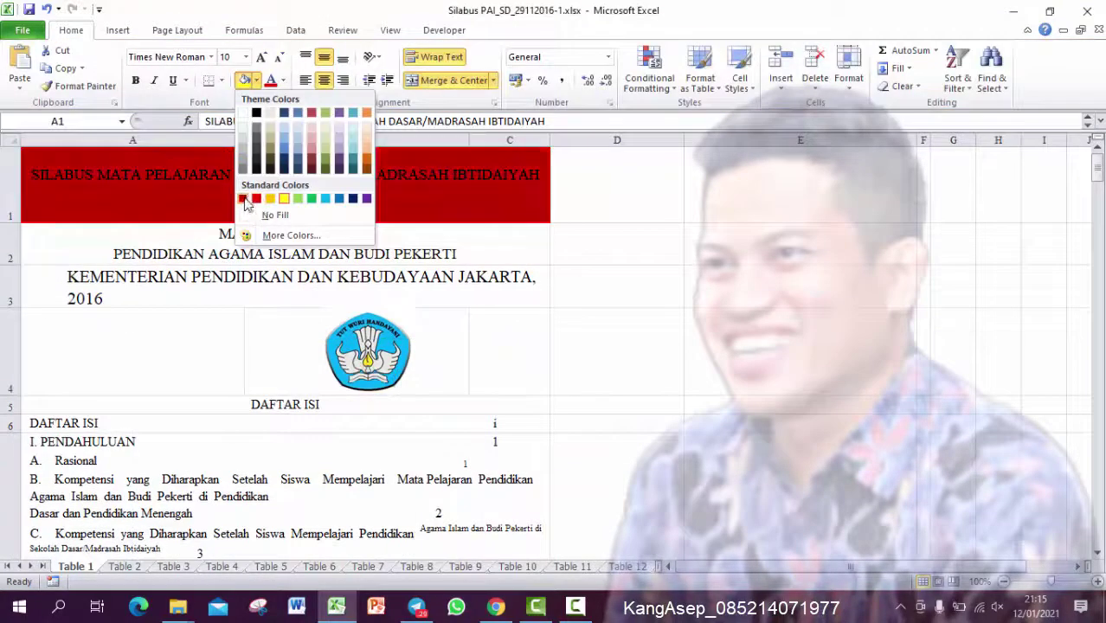
Give the title cell A1 a dark red fill with bold white text and widen column C so the title fits.
click(248, 197)
click(283, 81)
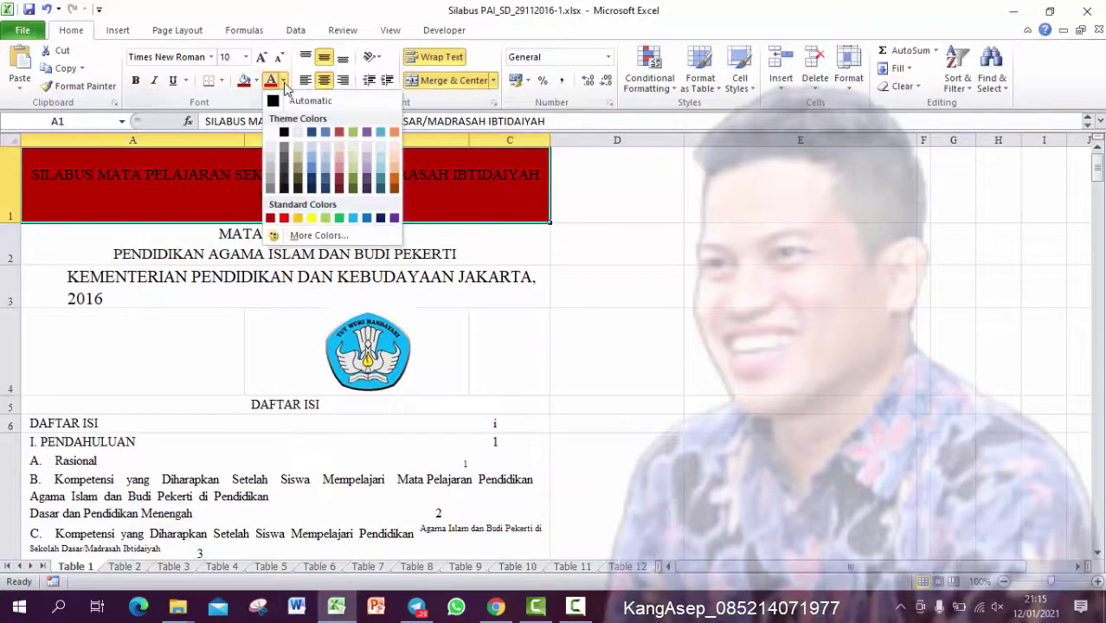
click(271, 134)
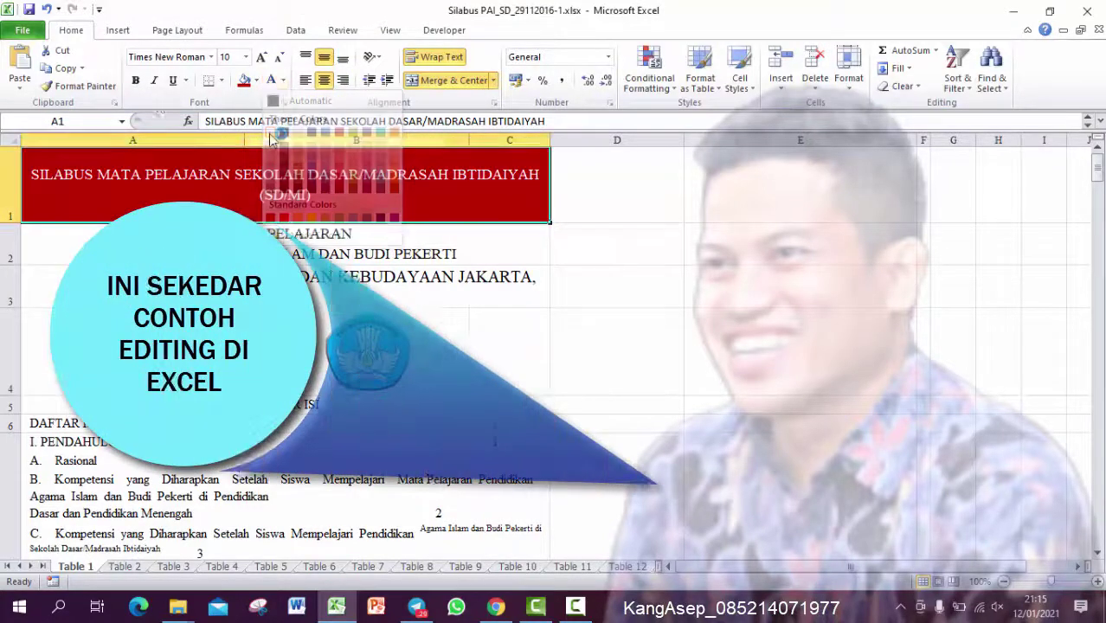
click(137, 86)
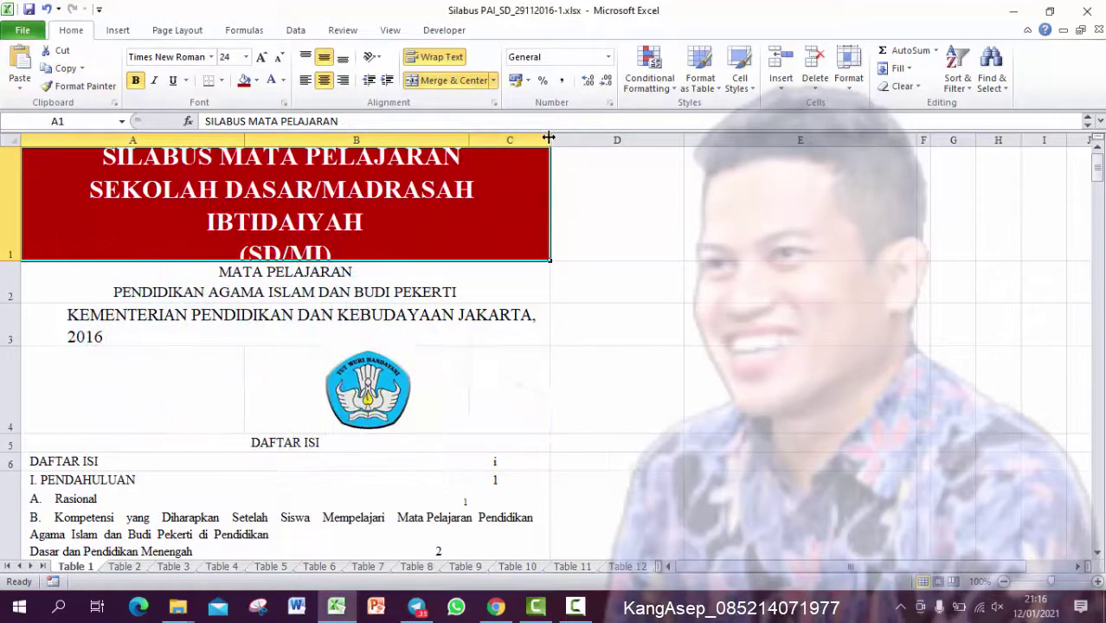
drag(550, 140, 594, 159)
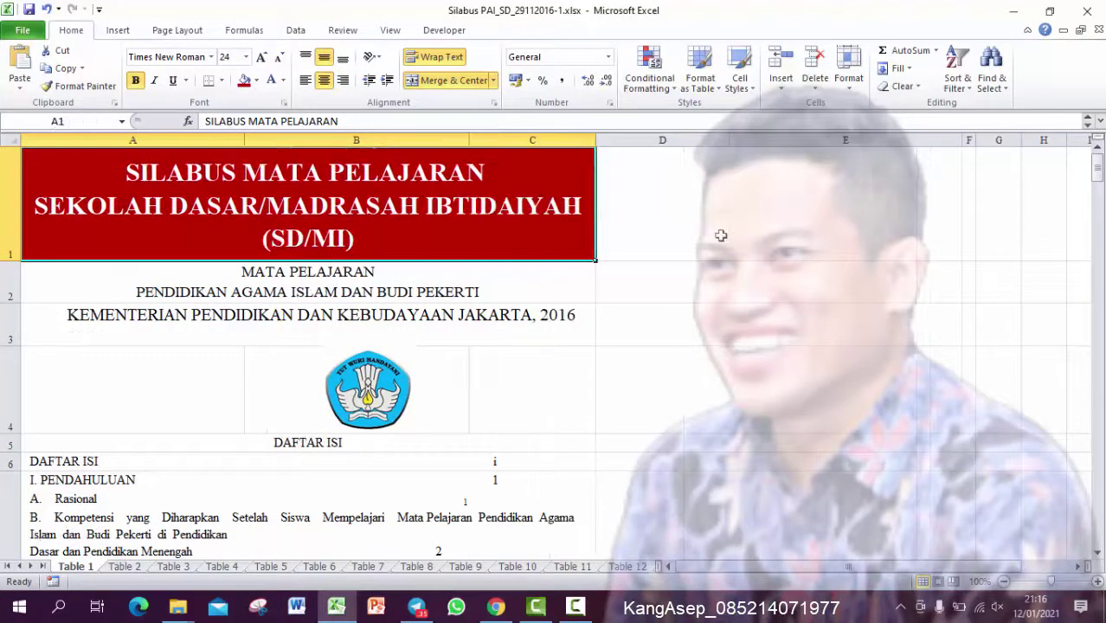
Copy the formatting of A1 onto the "MATA PELAJARAN" cell A2, and give it a black fill and white text.
click(78, 86)
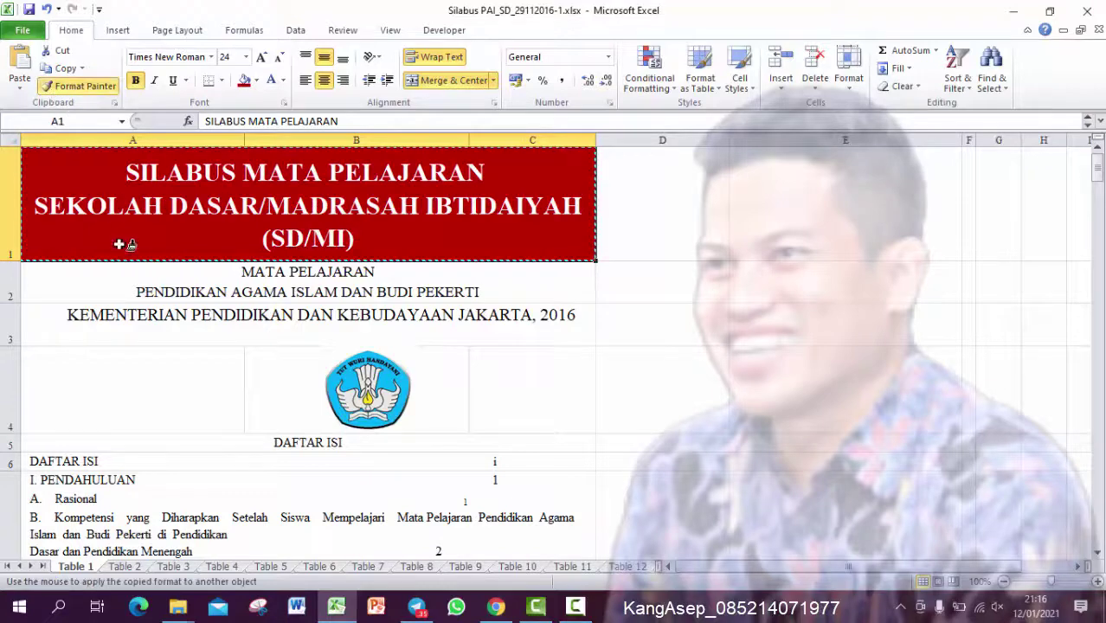
click(123, 279)
click(257, 82)
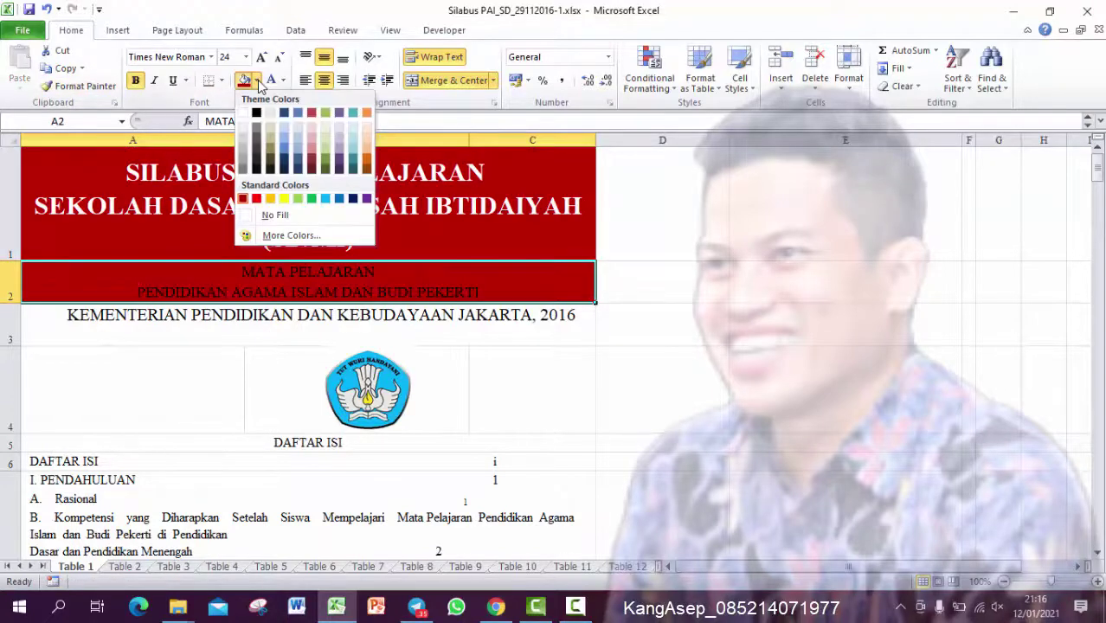
click(260, 112)
click(272, 79)
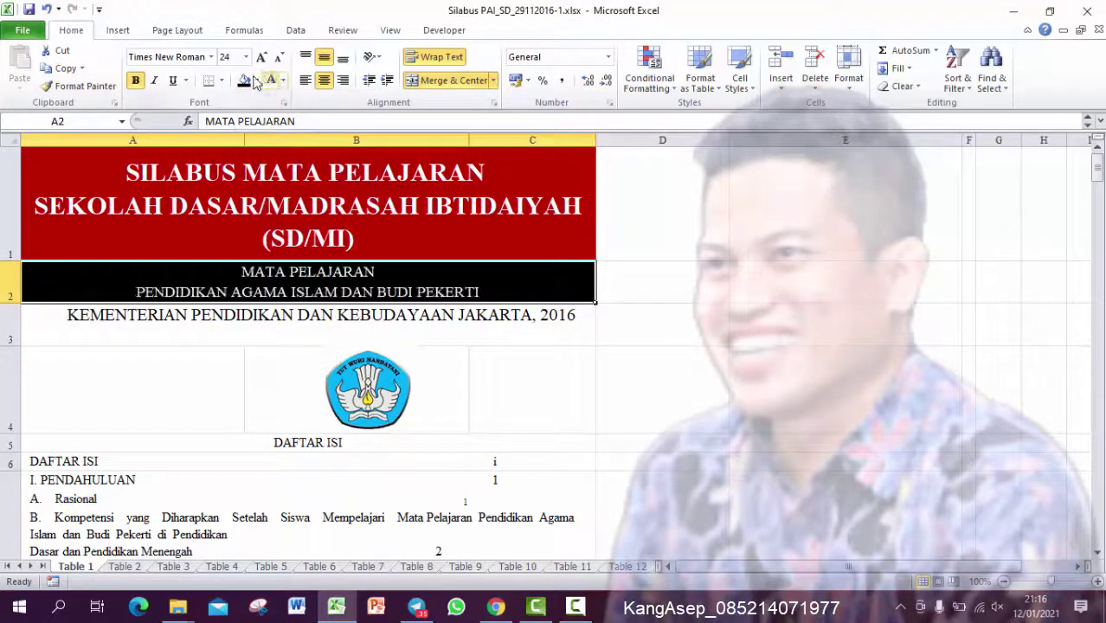
Set the text in A2 to size 22 and make row 2 tall enough for both lines.
click(261, 58)
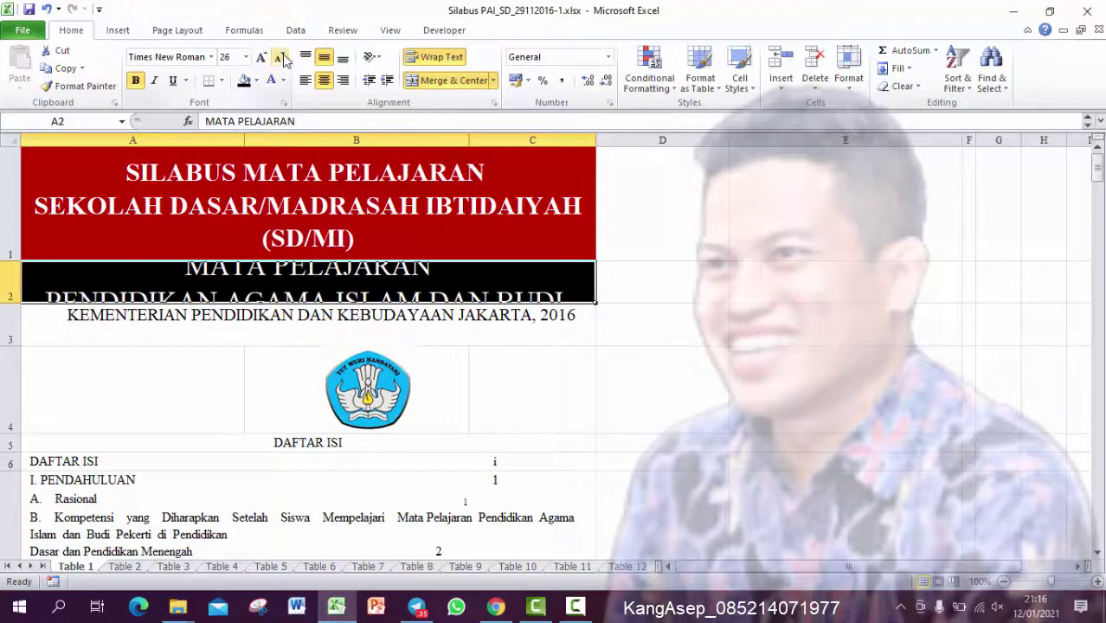
click(280, 58)
drag(19, 303, 21, 325)
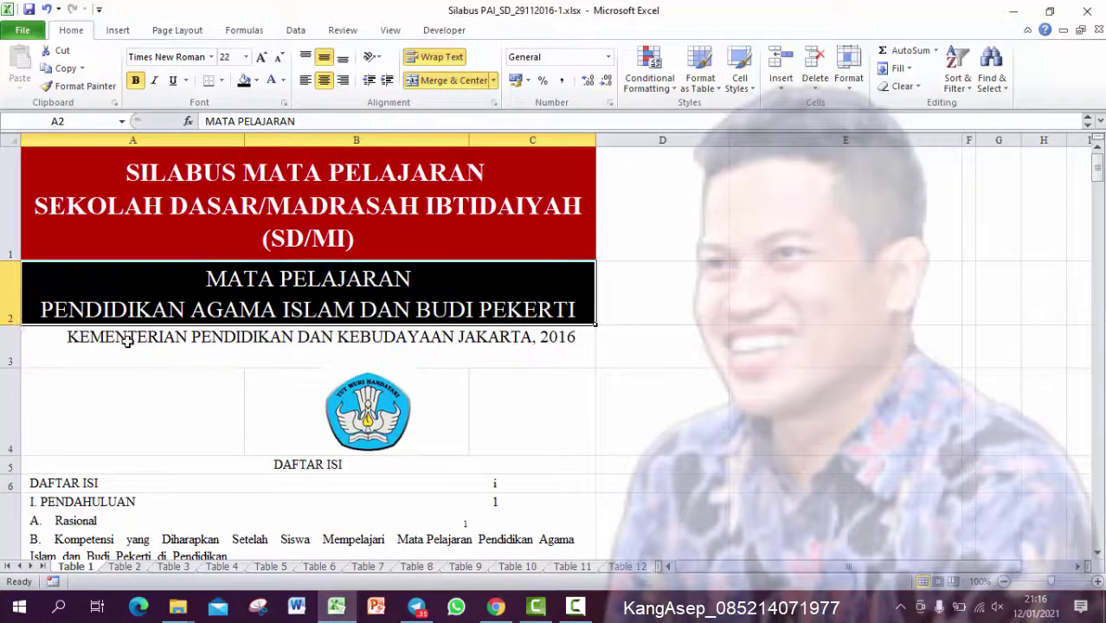
Copy the formatting of A2 onto the "KEMENTERIAN PENDIDIKAN" cell A3, with white text and a light blue fill.
click(80, 85)
click(76, 338)
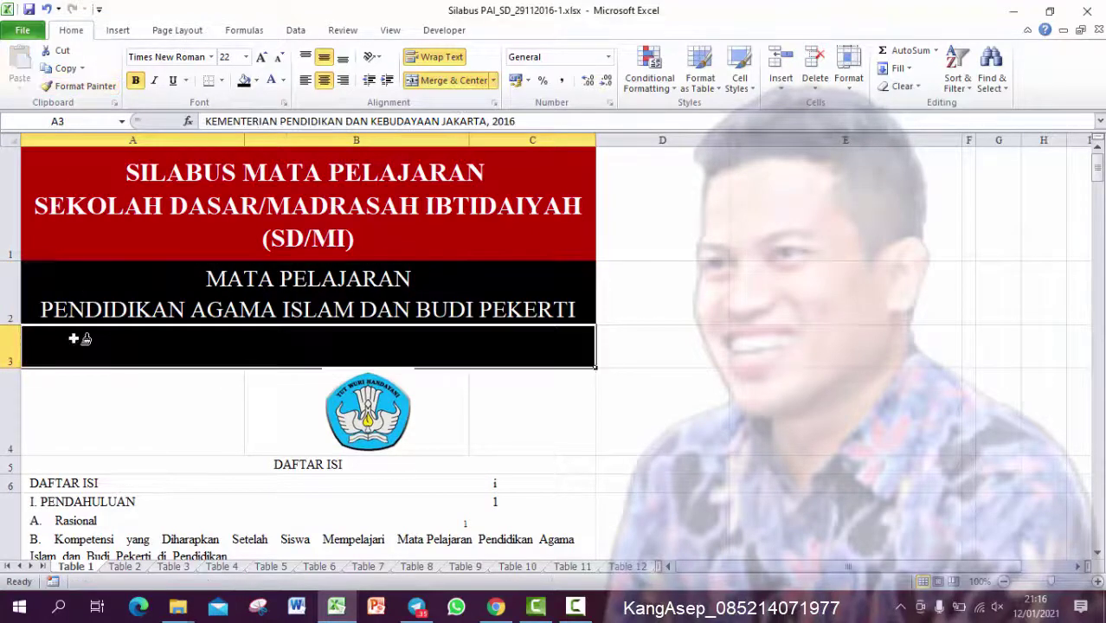
click(270, 80)
click(256, 81)
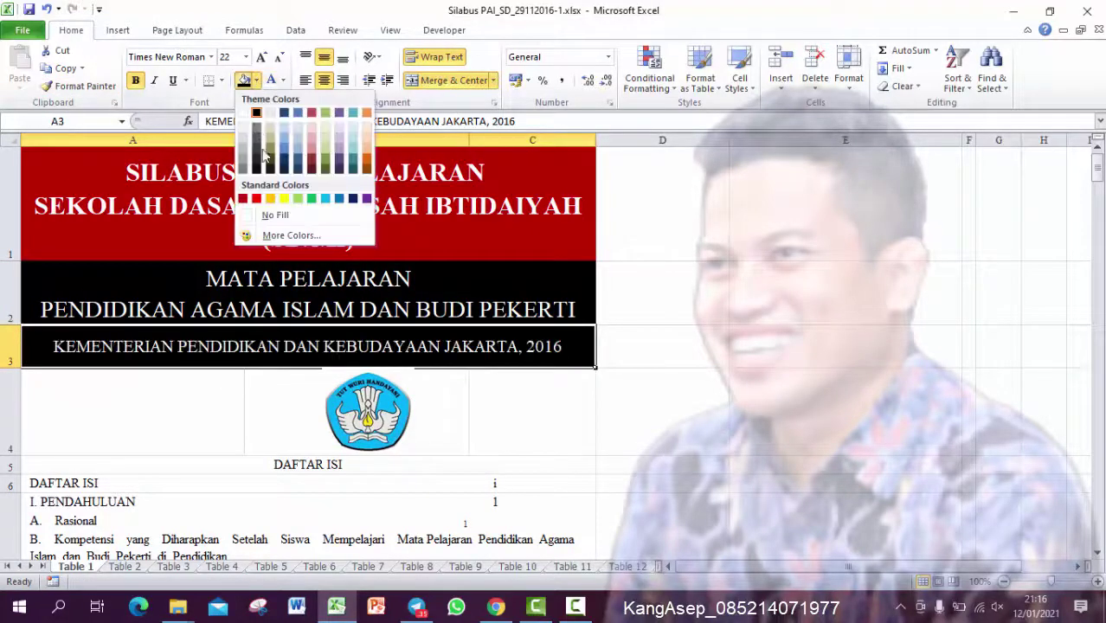
click(325, 199)
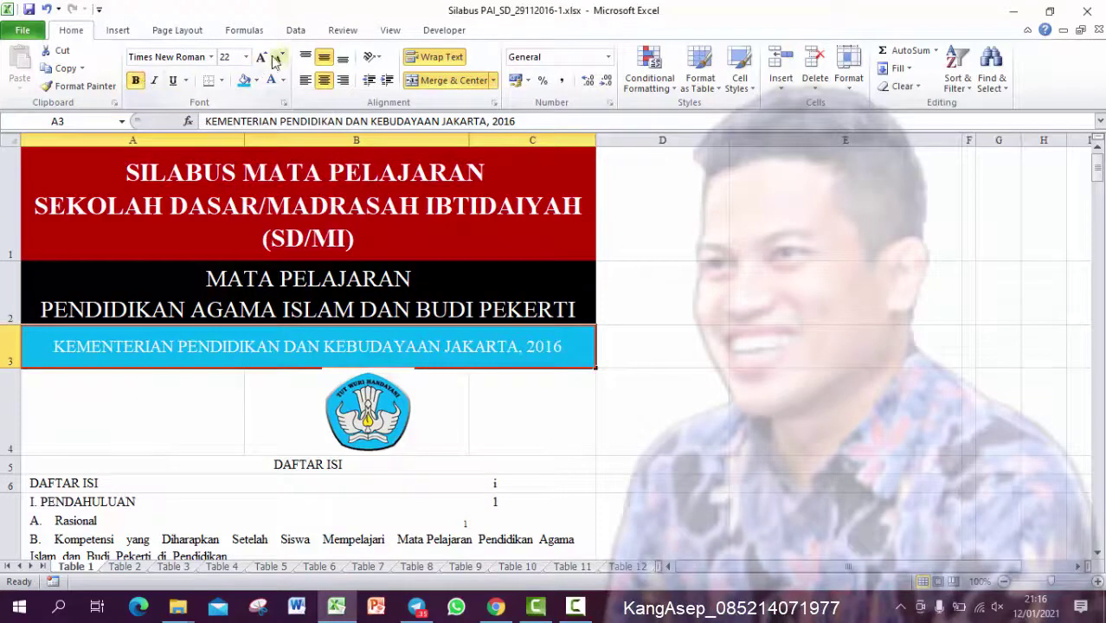
click(636, 414)
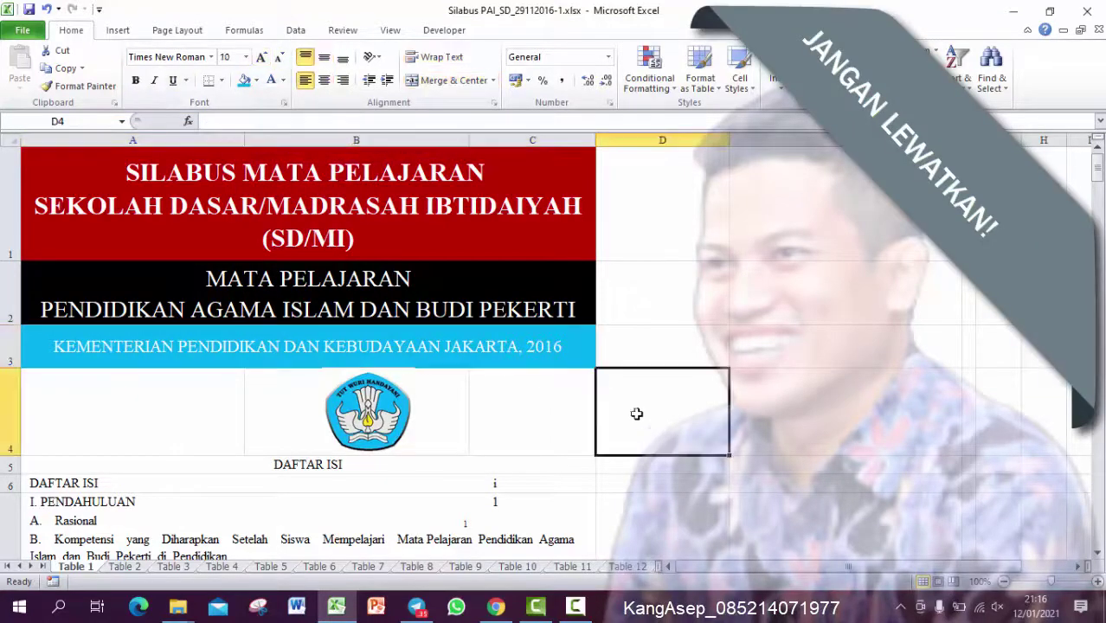
Shift the logo in row 4 to the left and make row 4 slightly taller.
click(377, 419)
drag(394, 430, 318, 431)
click(498, 424)
drag(7, 456, 7, 481)
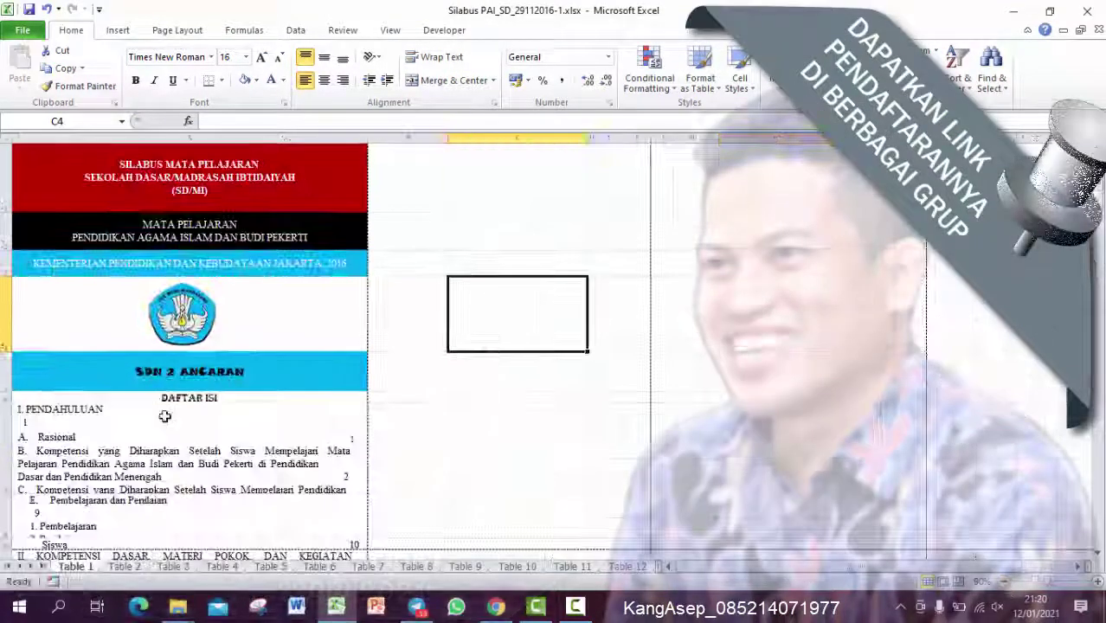
Make row 4 more than three times as tall, and enlarge the logo and place it near the middle of A4.
click(12, 353)
drag(9, 352, 15, 531)
click(166, 308)
drag(166, 308, 166, 390)
drag(225, 440, 268, 478)
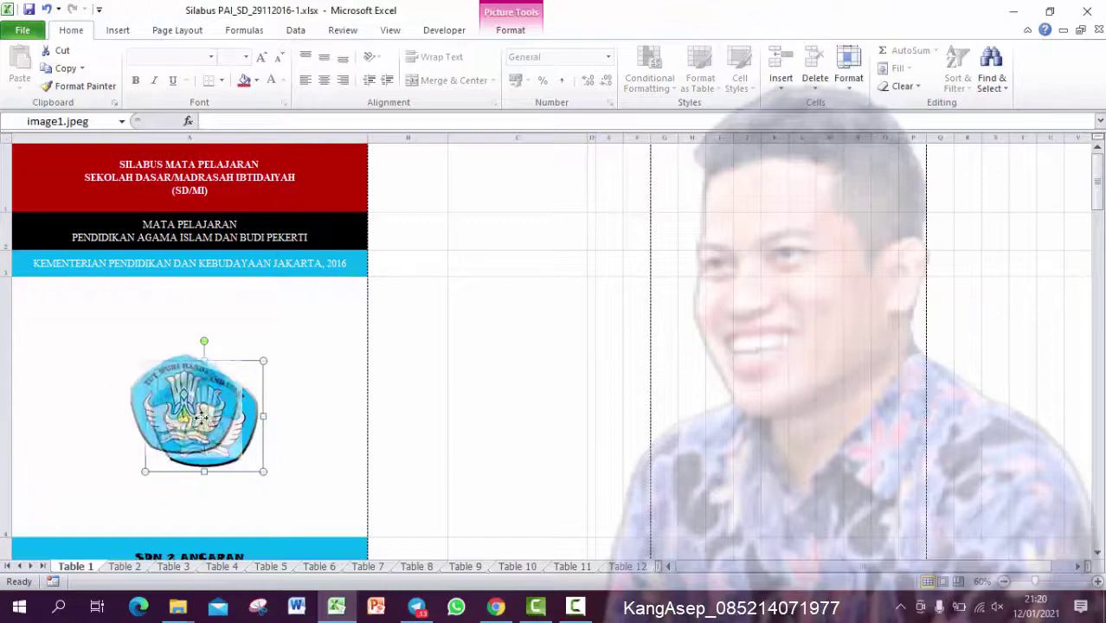
drag(197, 414, 197, 414)
click(460, 390)
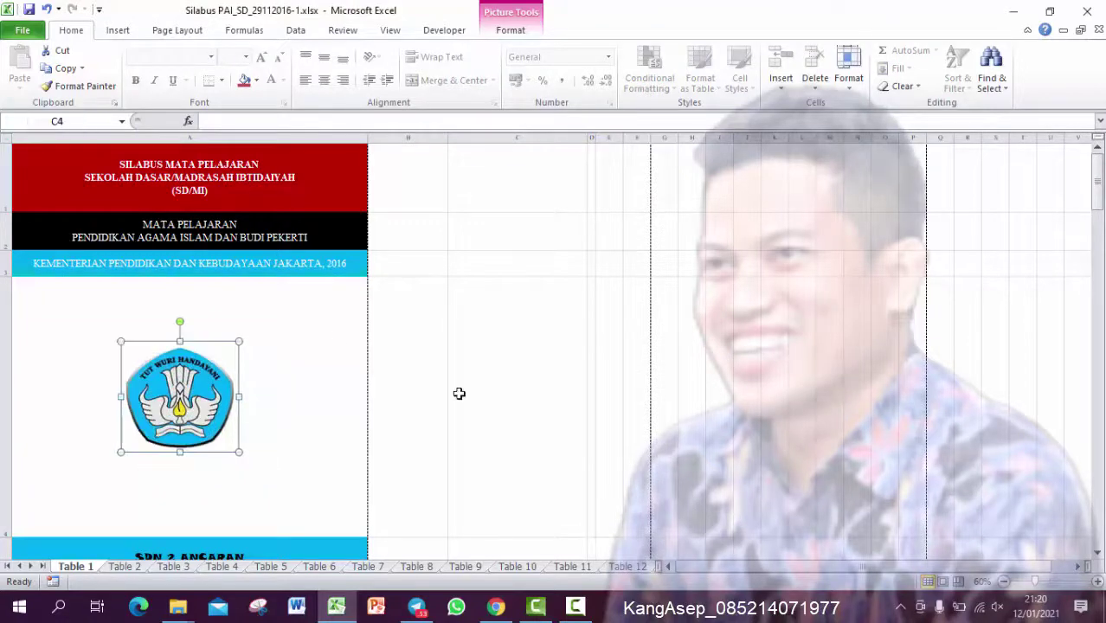
Check the cover page down to the "DAFTAR ISI" row in the sheet's print preview.
right_click(1097, 559)
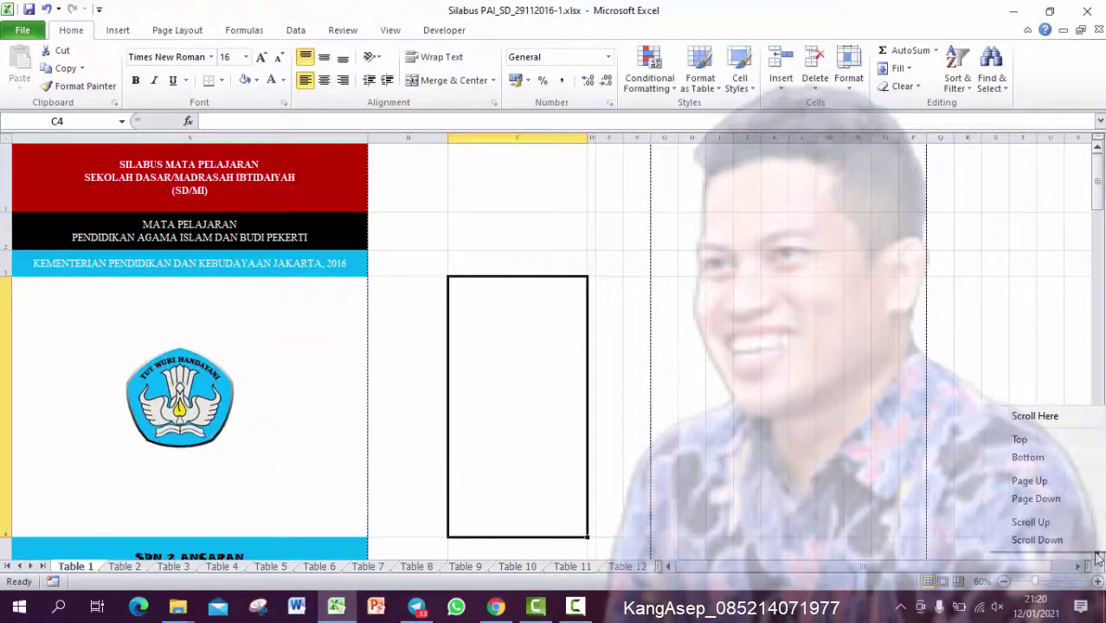
scroll(471, 433, down, 1)
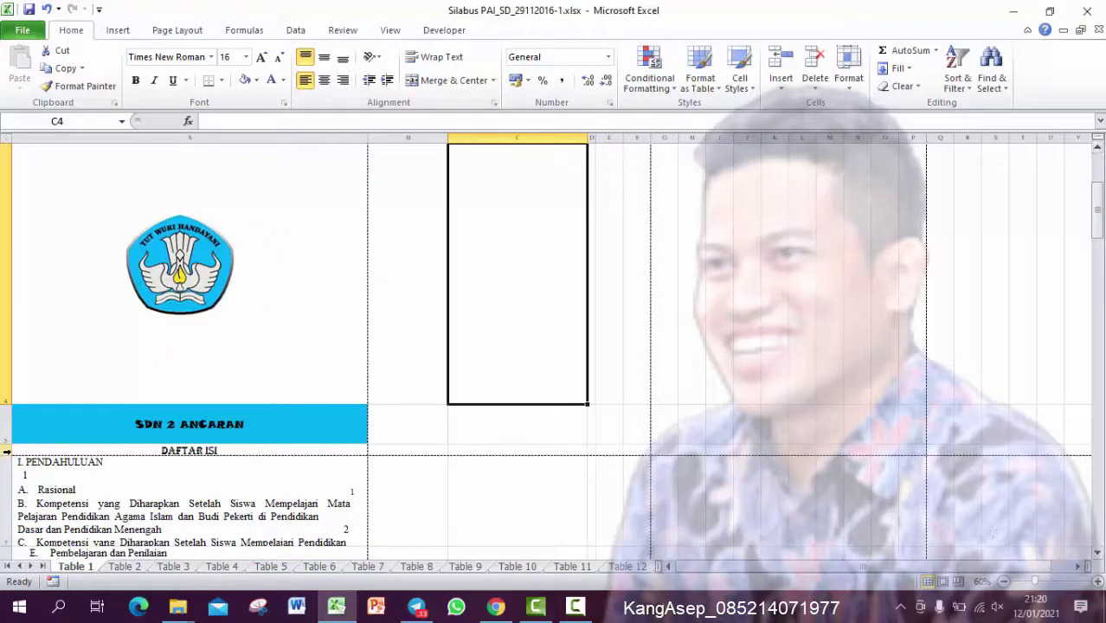
click(389, 451)
right_click(8, 450)
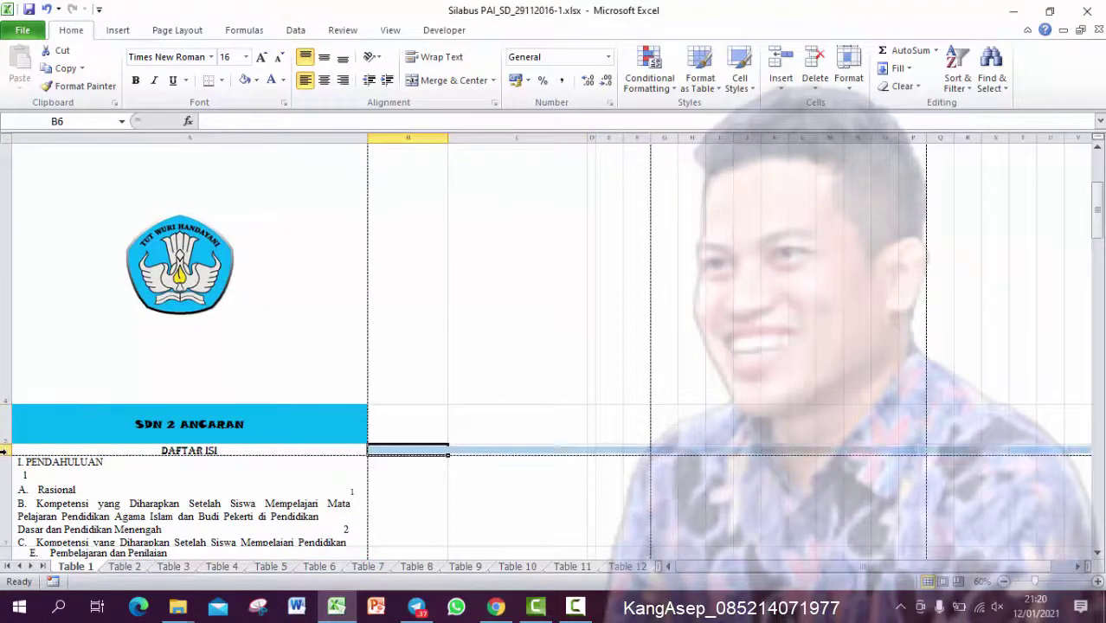
click(438, 359)
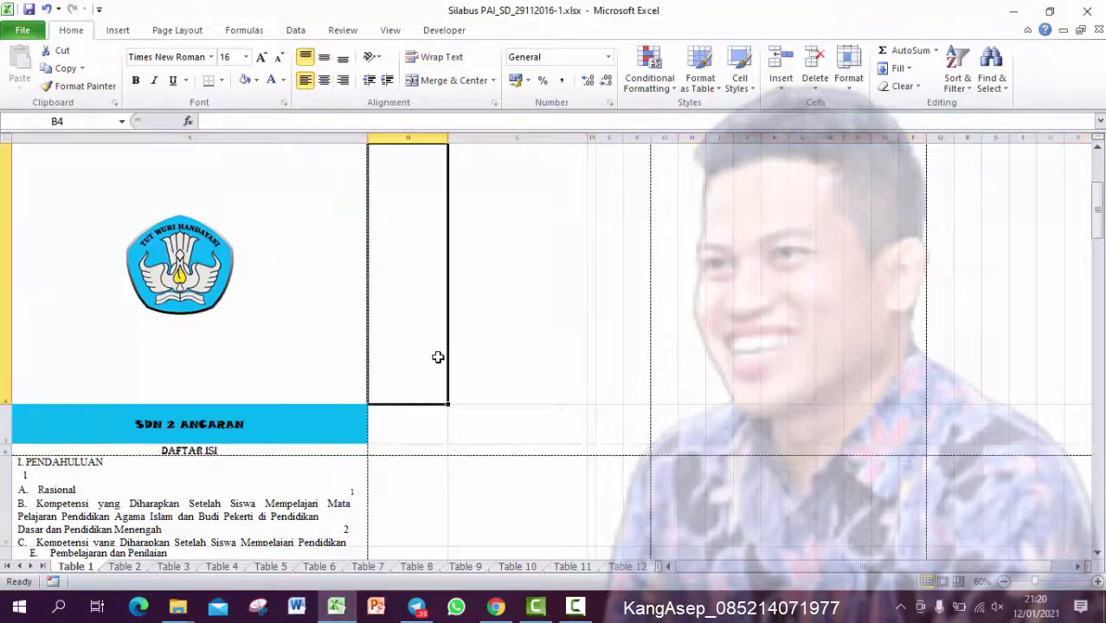
key(ctrl+p)
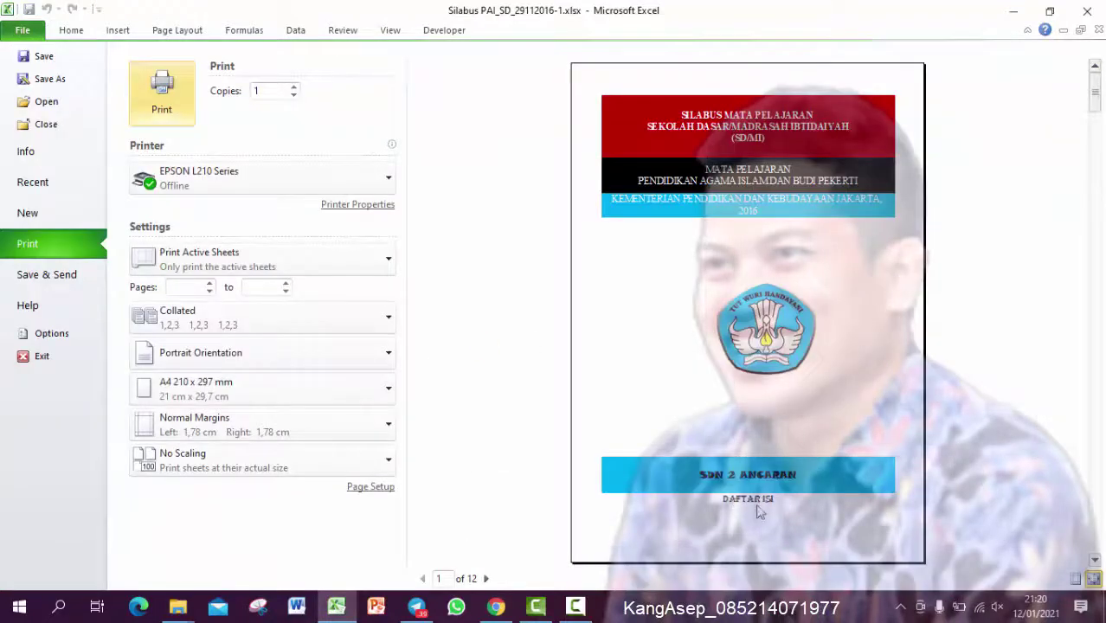
key(Escape)
Insert a new row above the "DAFTAR ISI" row.
right_click(5, 451)
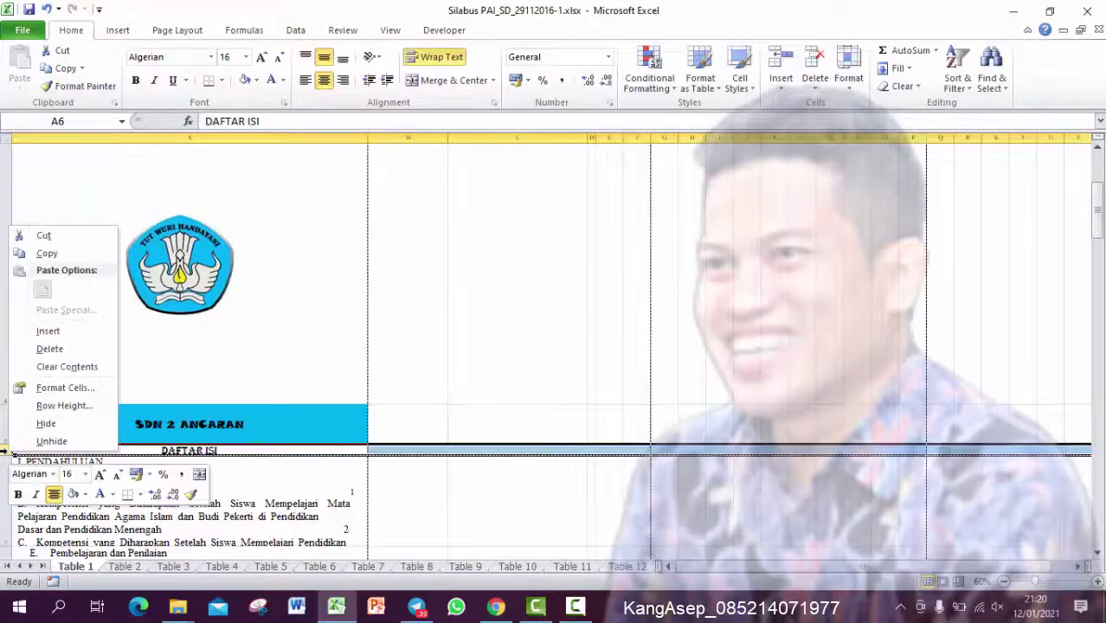
click(50, 329)
click(489, 363)
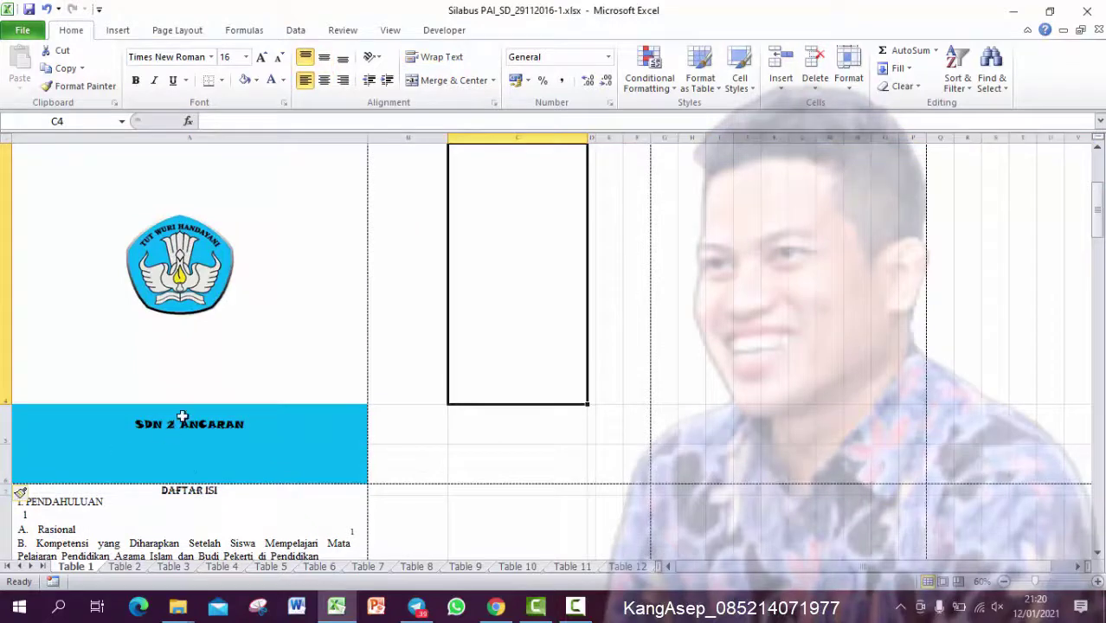
Enter "TAHUN PELAJARAN 2020-2021" in cell A6 below the school name.
click(156, 469)
text(TAHUN PEL)
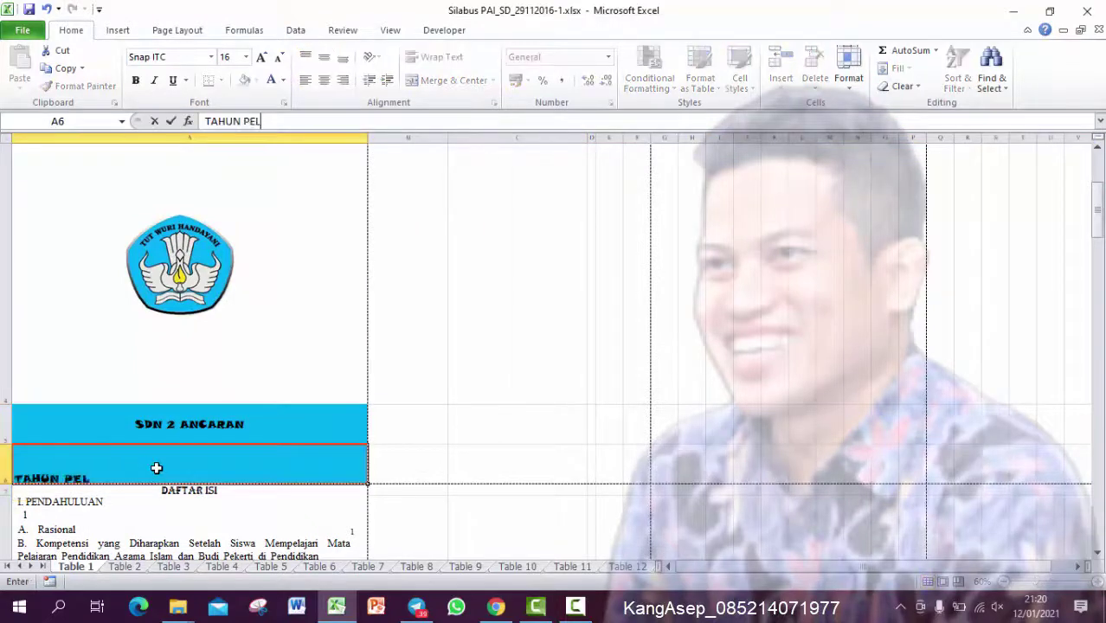
text(AJARAN 2020-202)
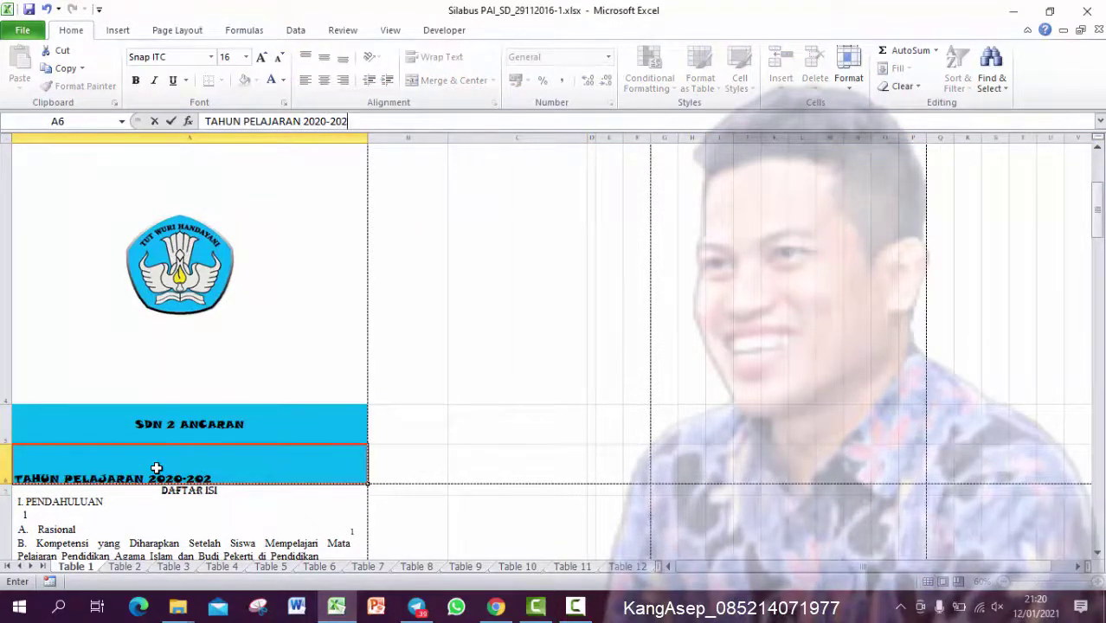
text(1)
key(Return)
key(Up)
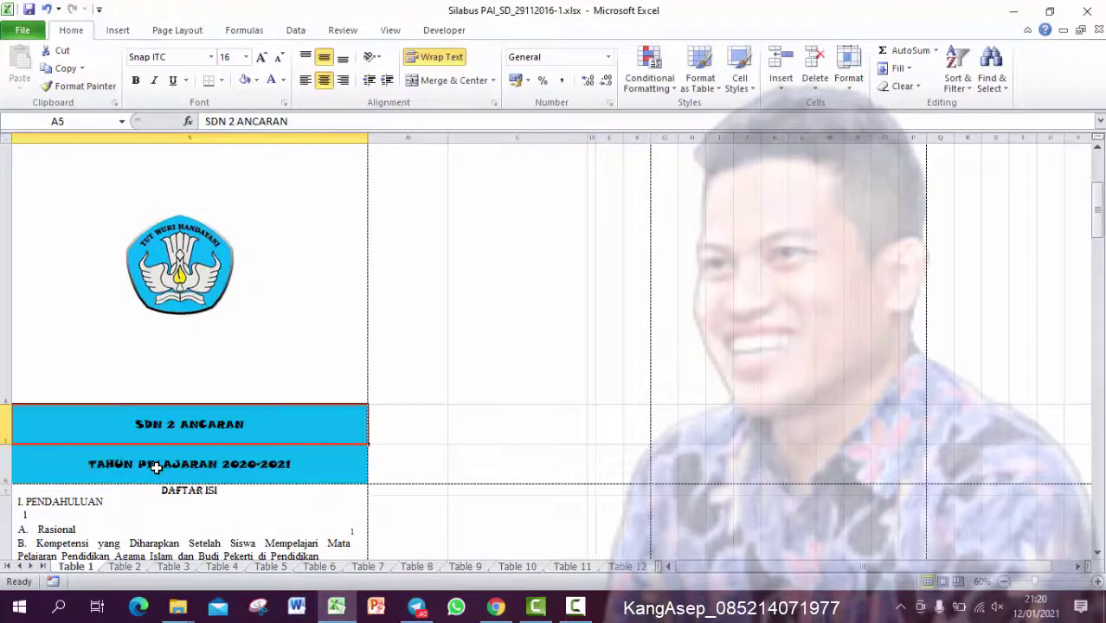
Enlarge the school name "SDN 2 ANCARAN" in cell A5 to font size 24.
click(261, 56)
click(261, 57)
click(261, 57)
click(261, 57)
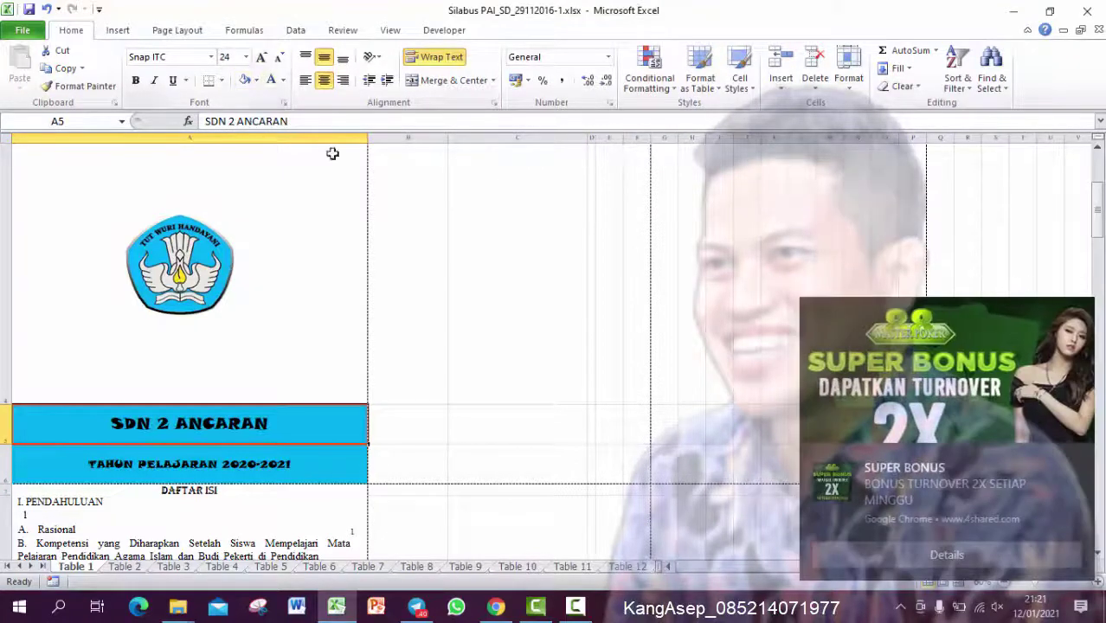
Give the "TAHUN PELAJARAN 2020-2021" cell a black fill and white text.
click(264, 463)
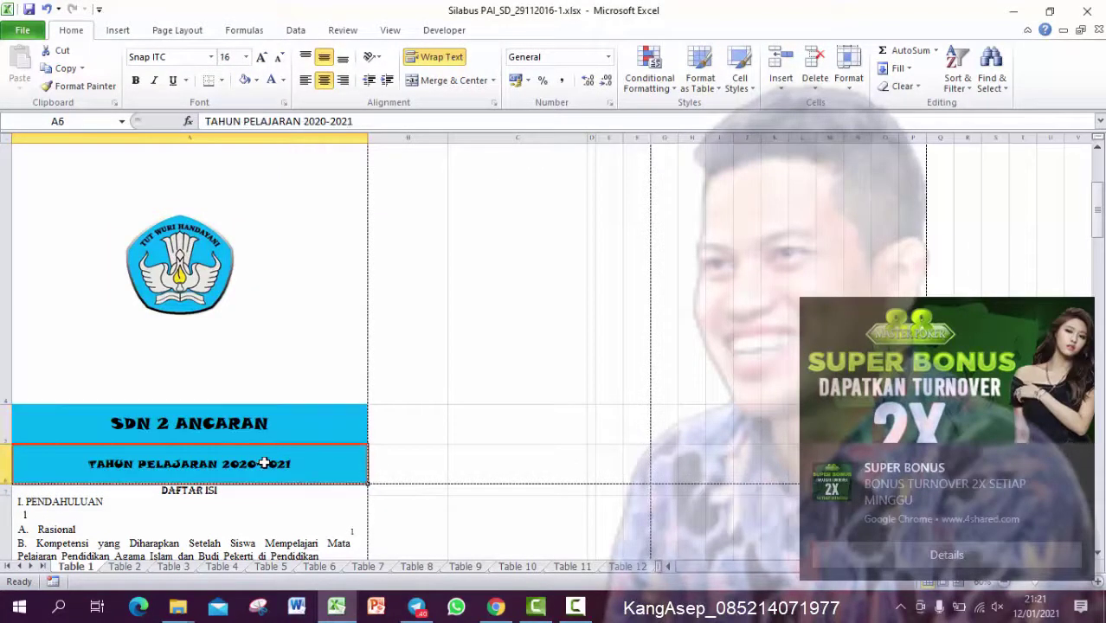
click(256, 79)
click(257, 112)
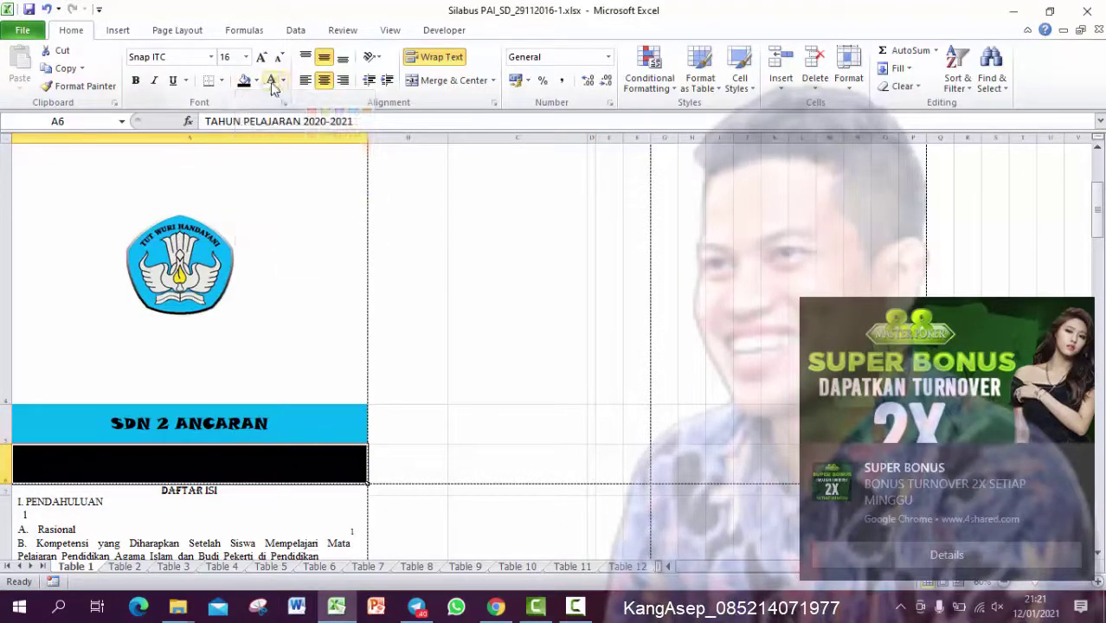
click(271, 80)
click(472, 304)
Check the finished cover page in the print preview, and return to the top of the sheet.
key(ctrl+p)
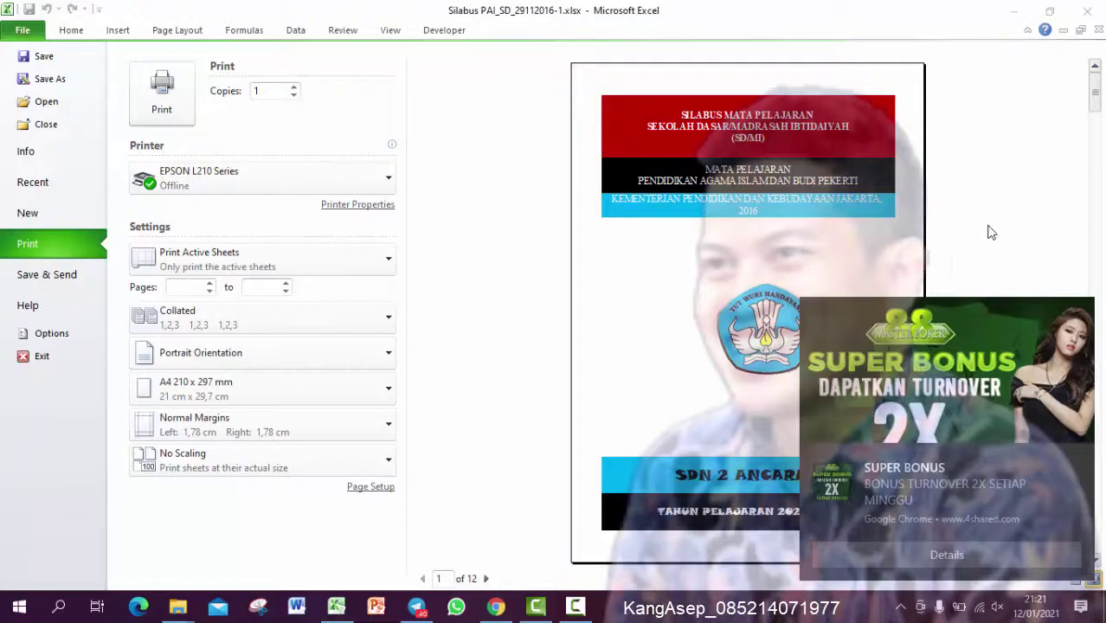
click(1080, 466)
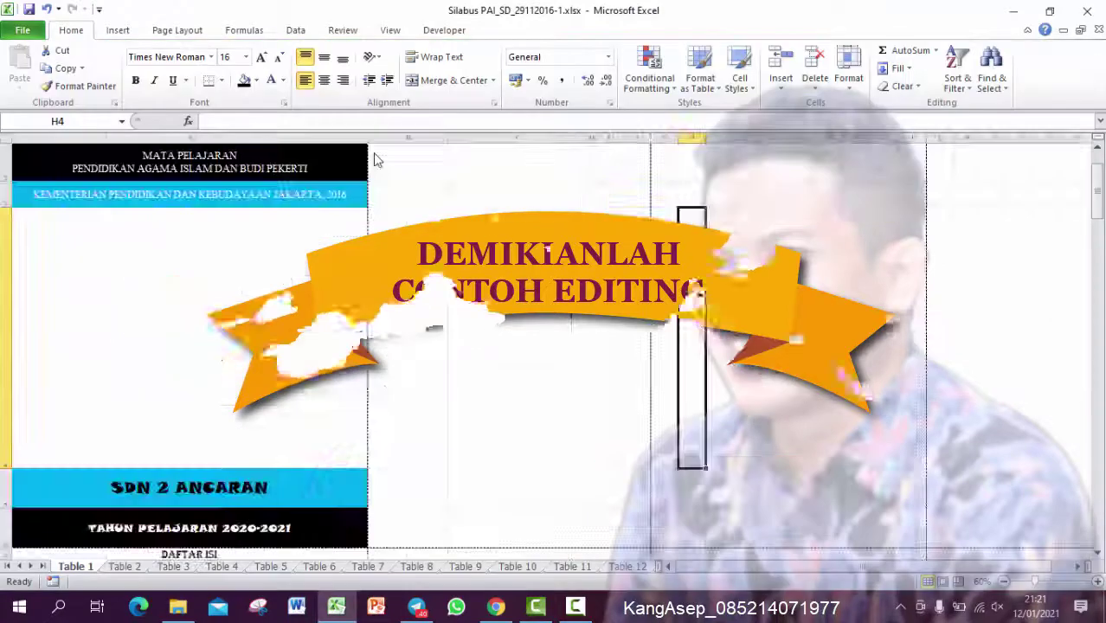
scroll(348, 335, up, 1)
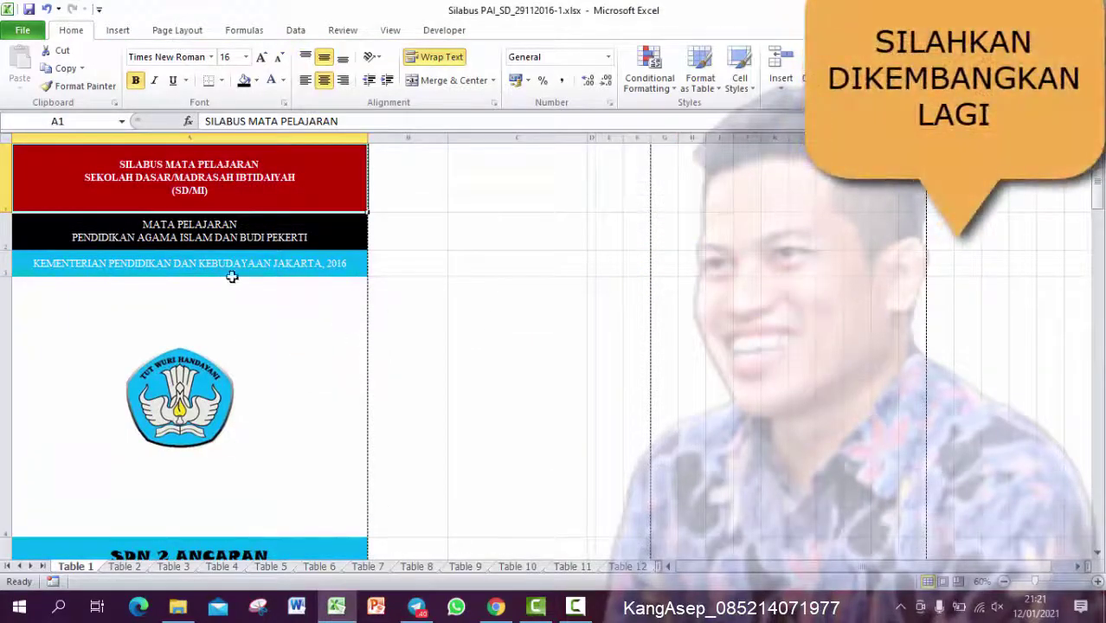